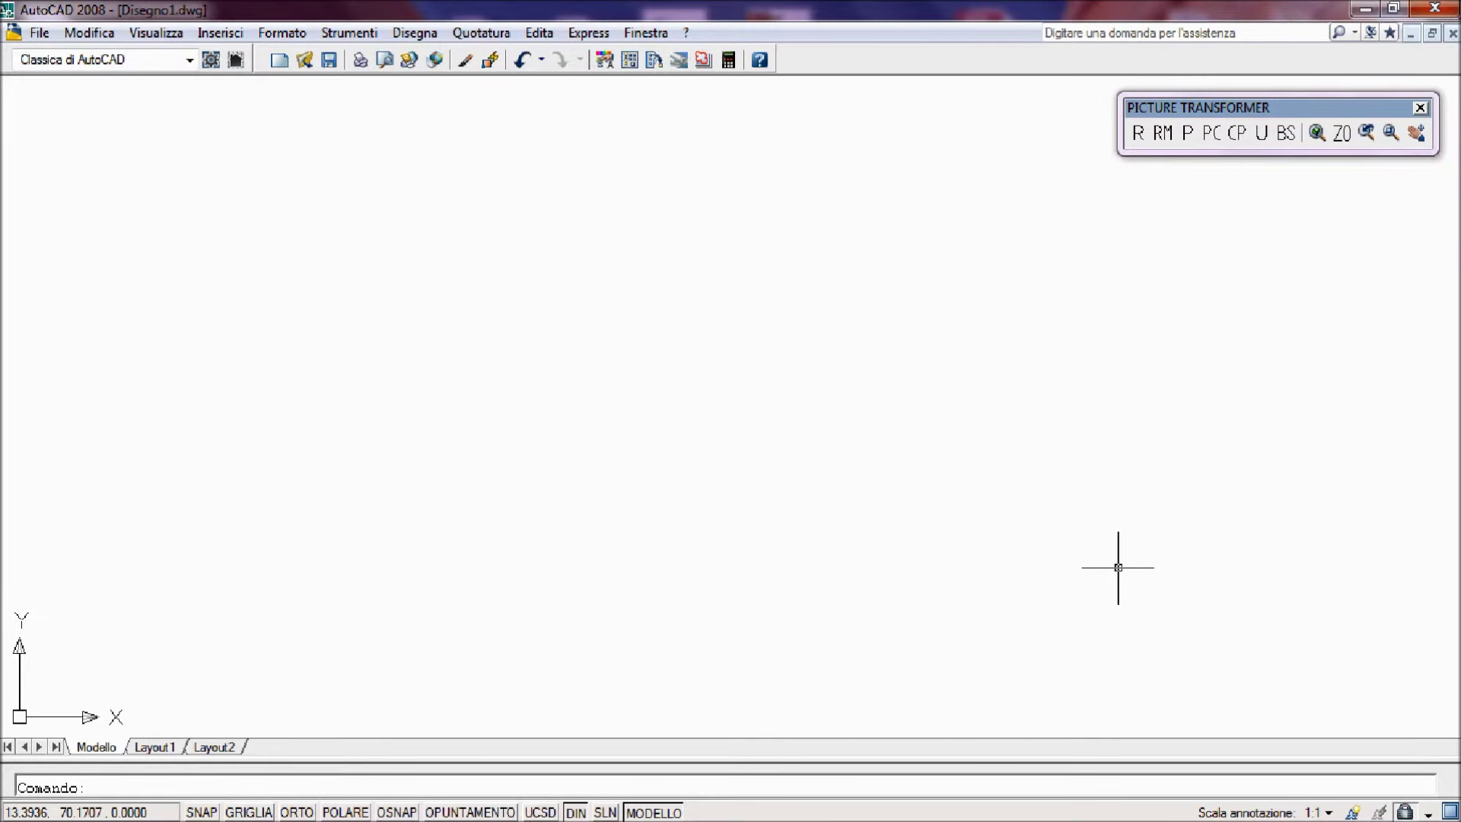
Switch the empty drawing to the southwest isometric (SO assonometrico) view, zoomed in slightly.
click(156, 32)
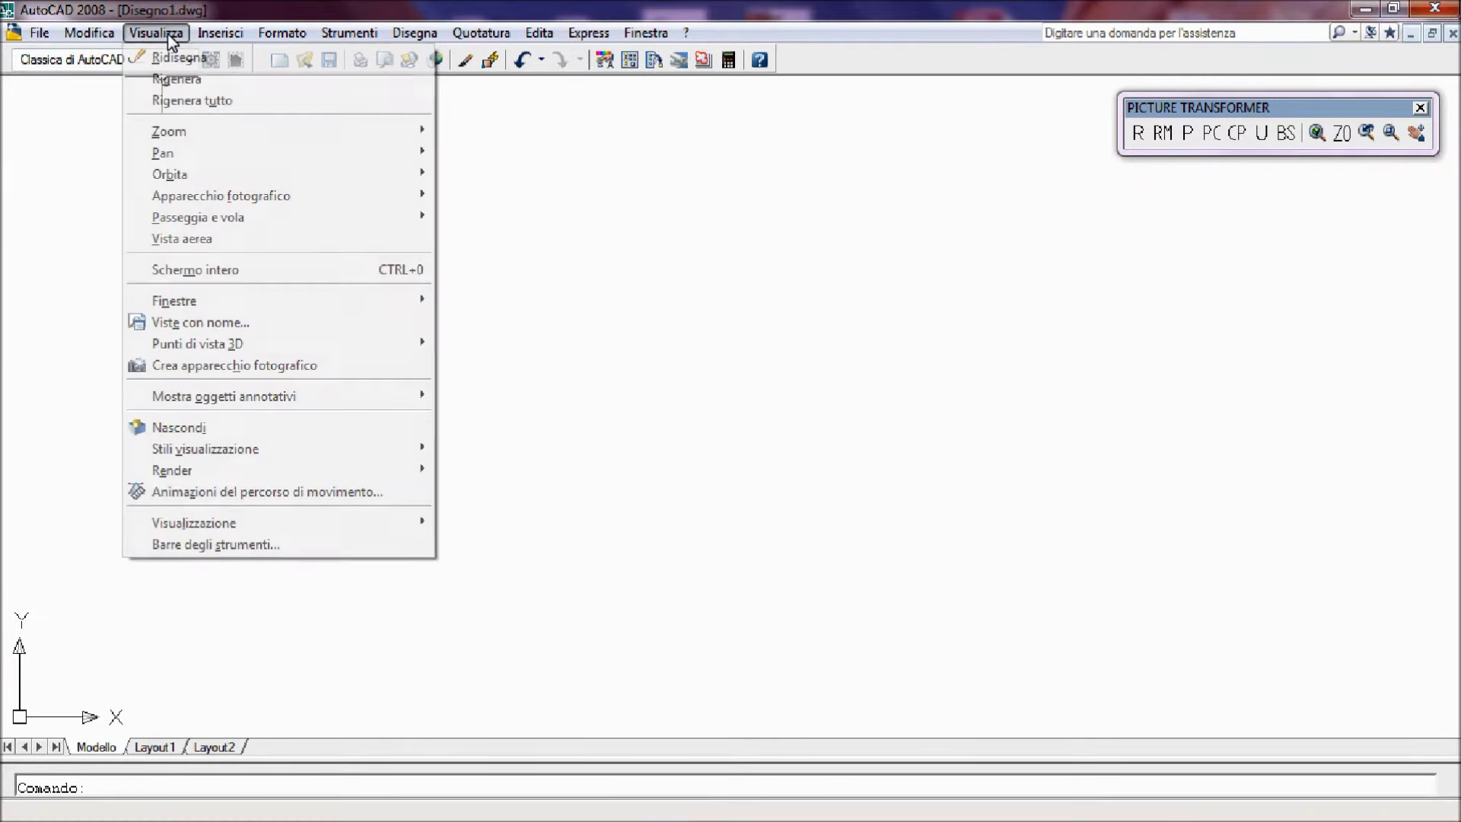
mouse_move(199, 344)
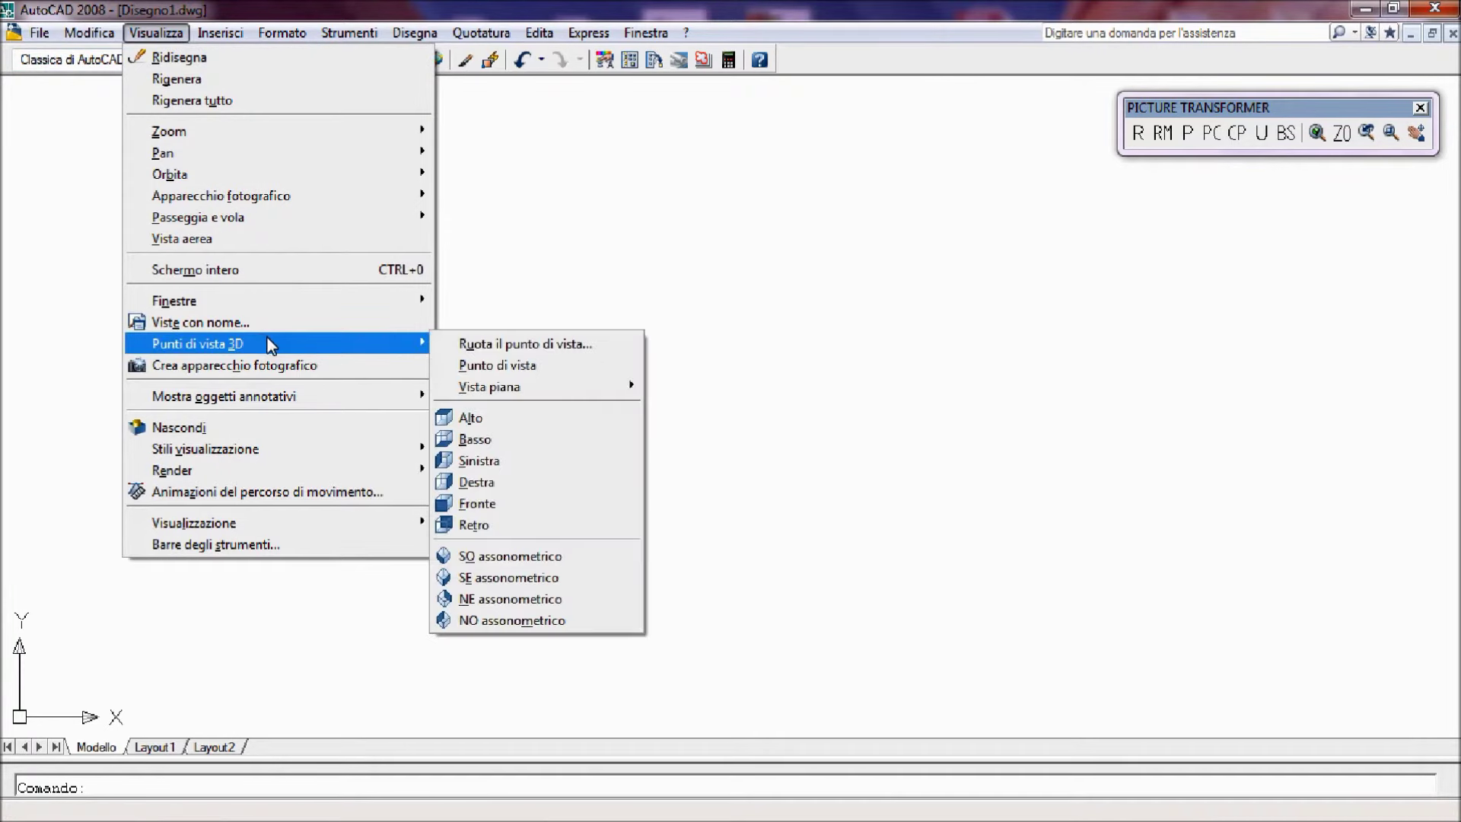
click(537, 565)
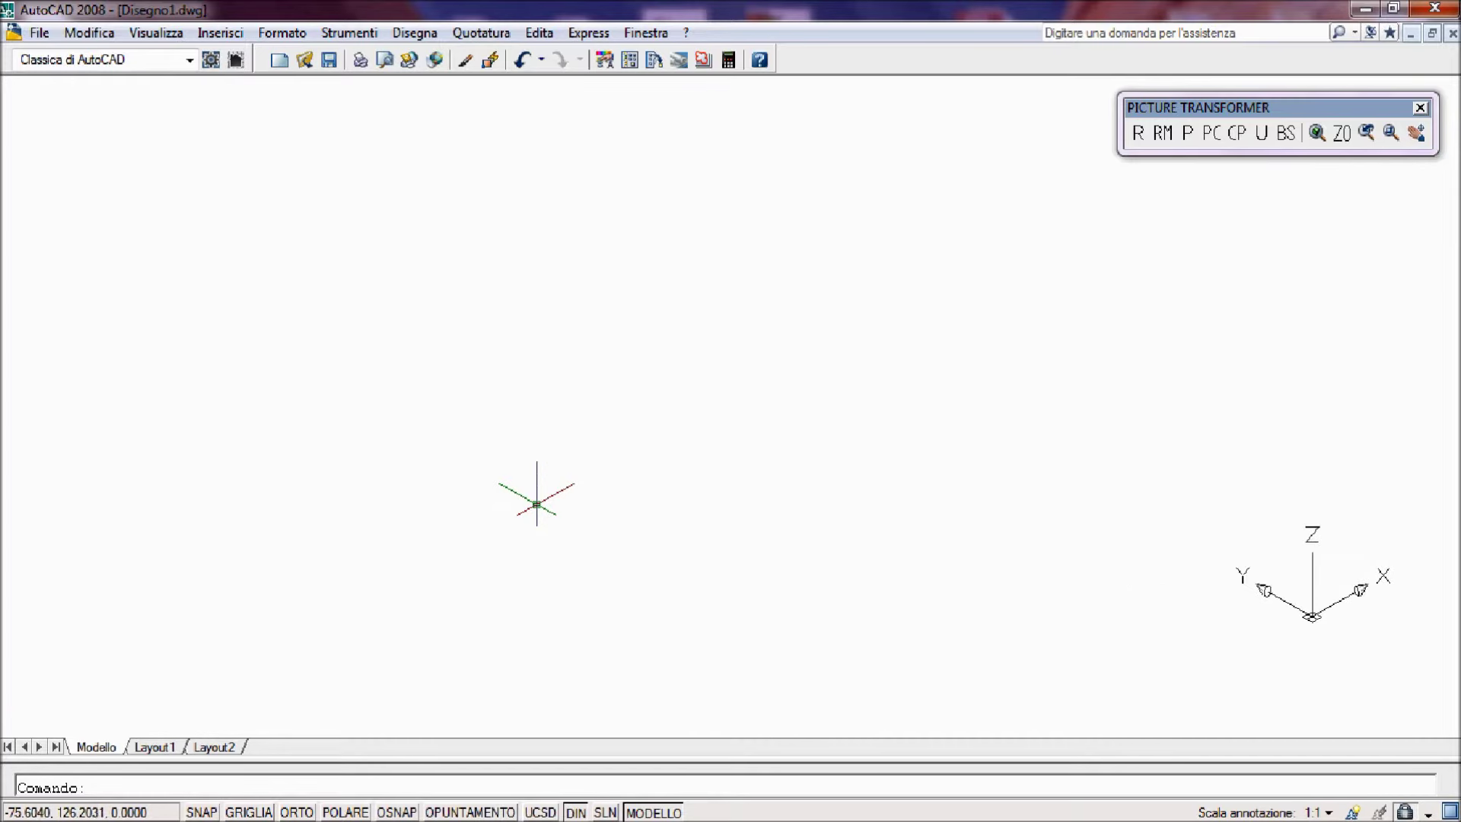
scroll(1074, 287, up, 1)
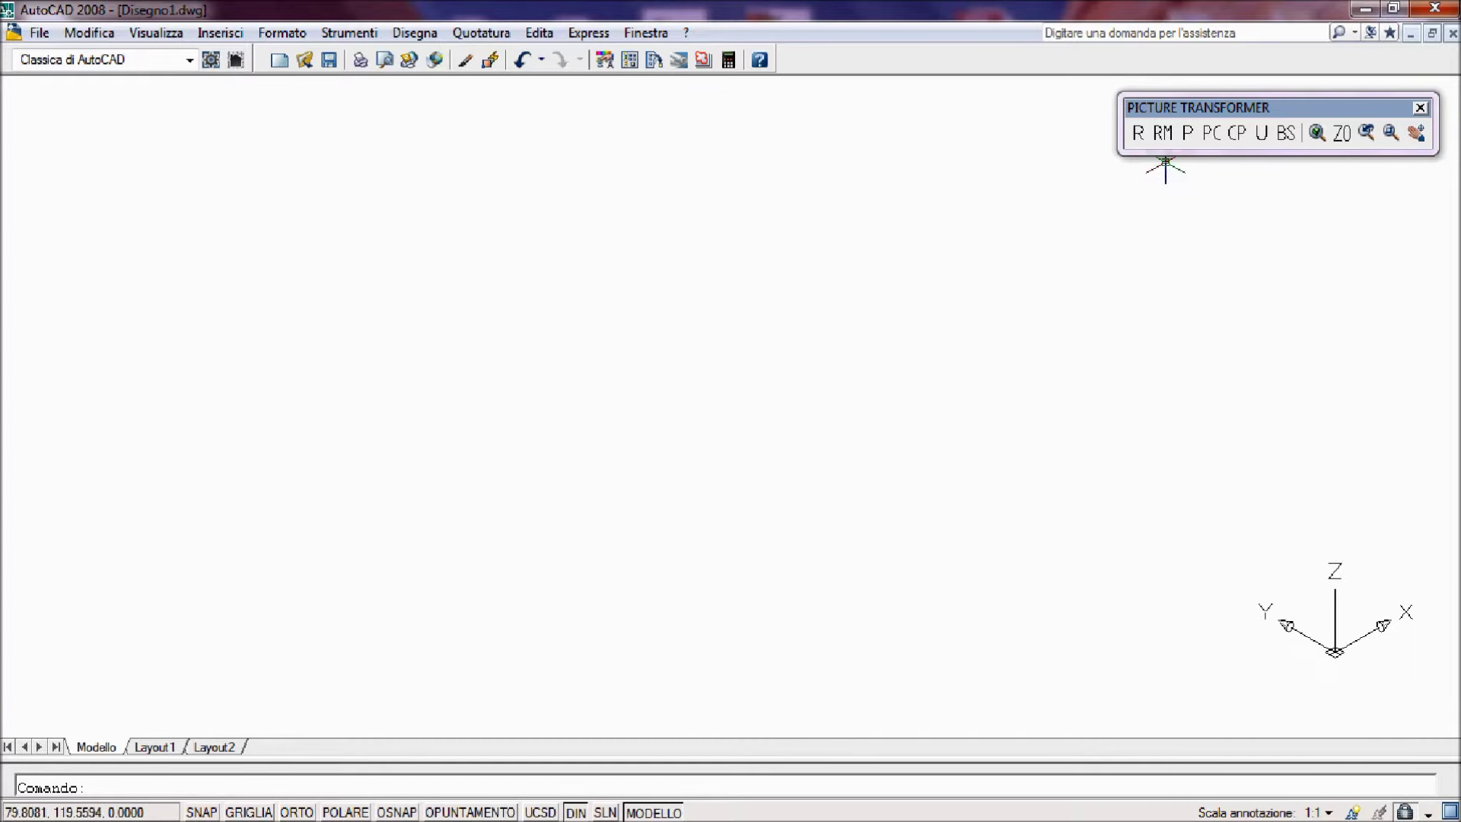
click(1189, 134)
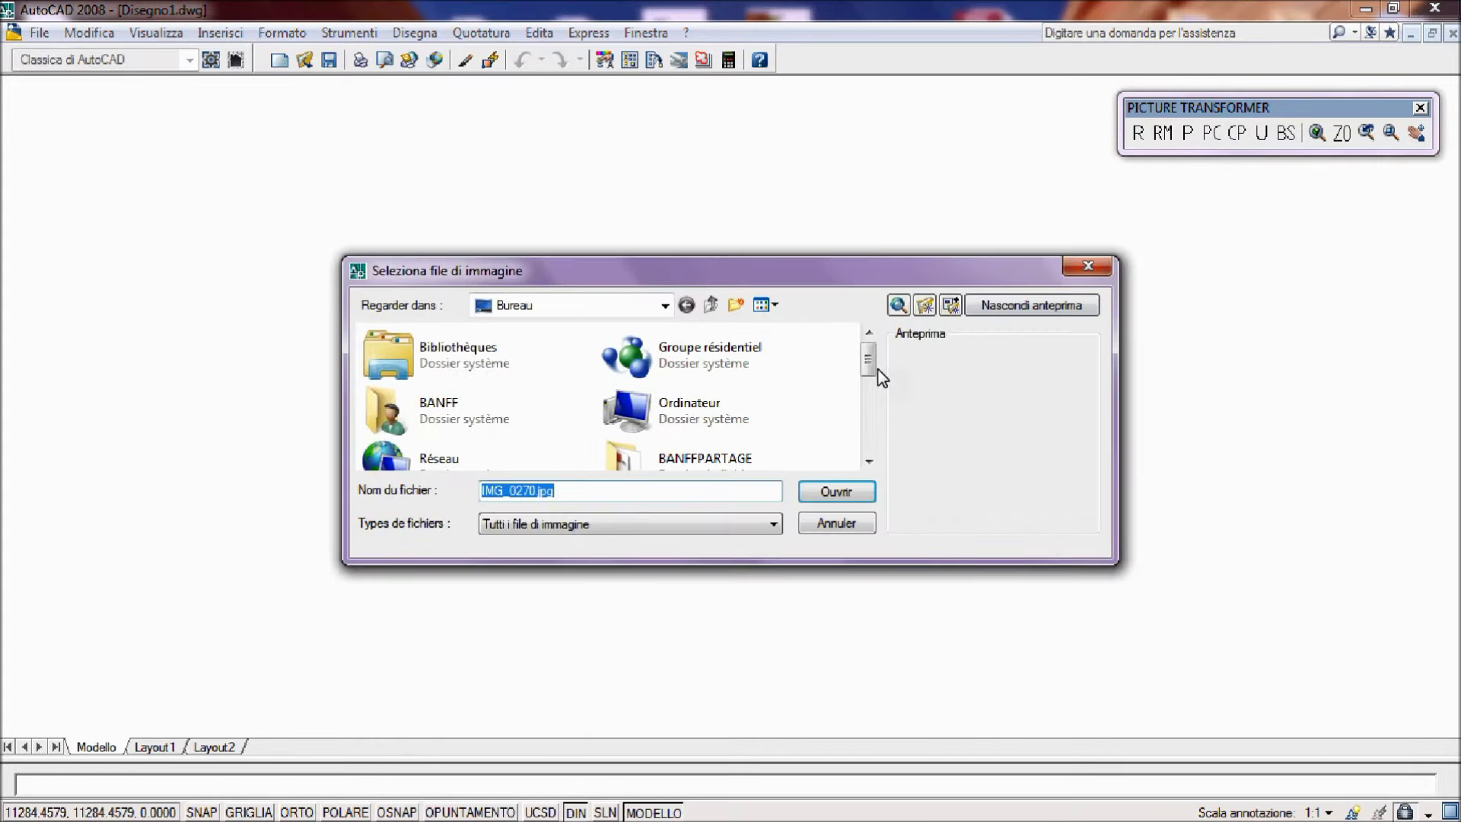
Insert IMG_0270.jpg with Picture Transformer, clipped to a three-point triangle around the butterfly.
drag(870, 371, 873, 447)
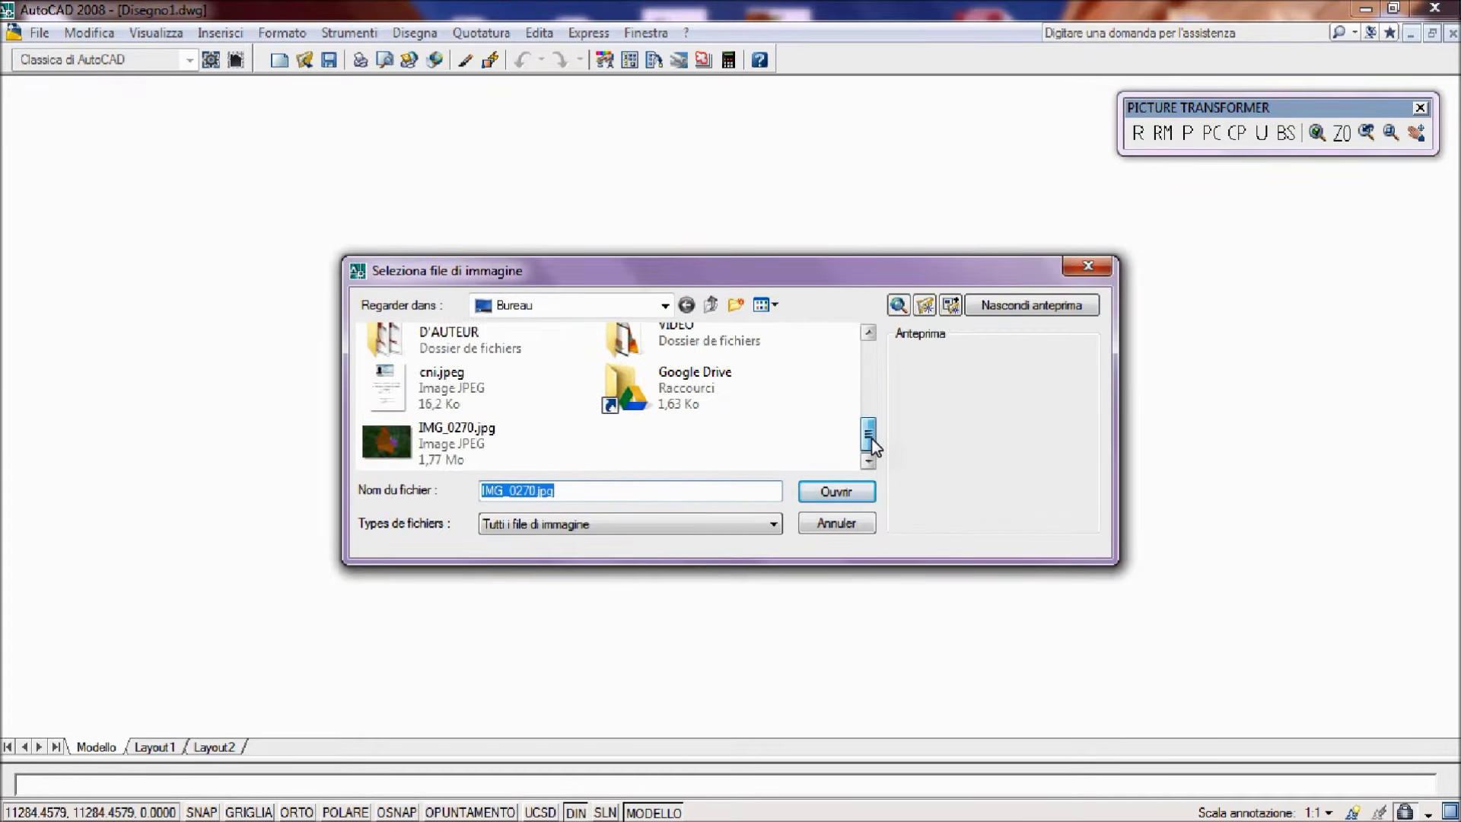
click(525, 439)
click(825, 491)
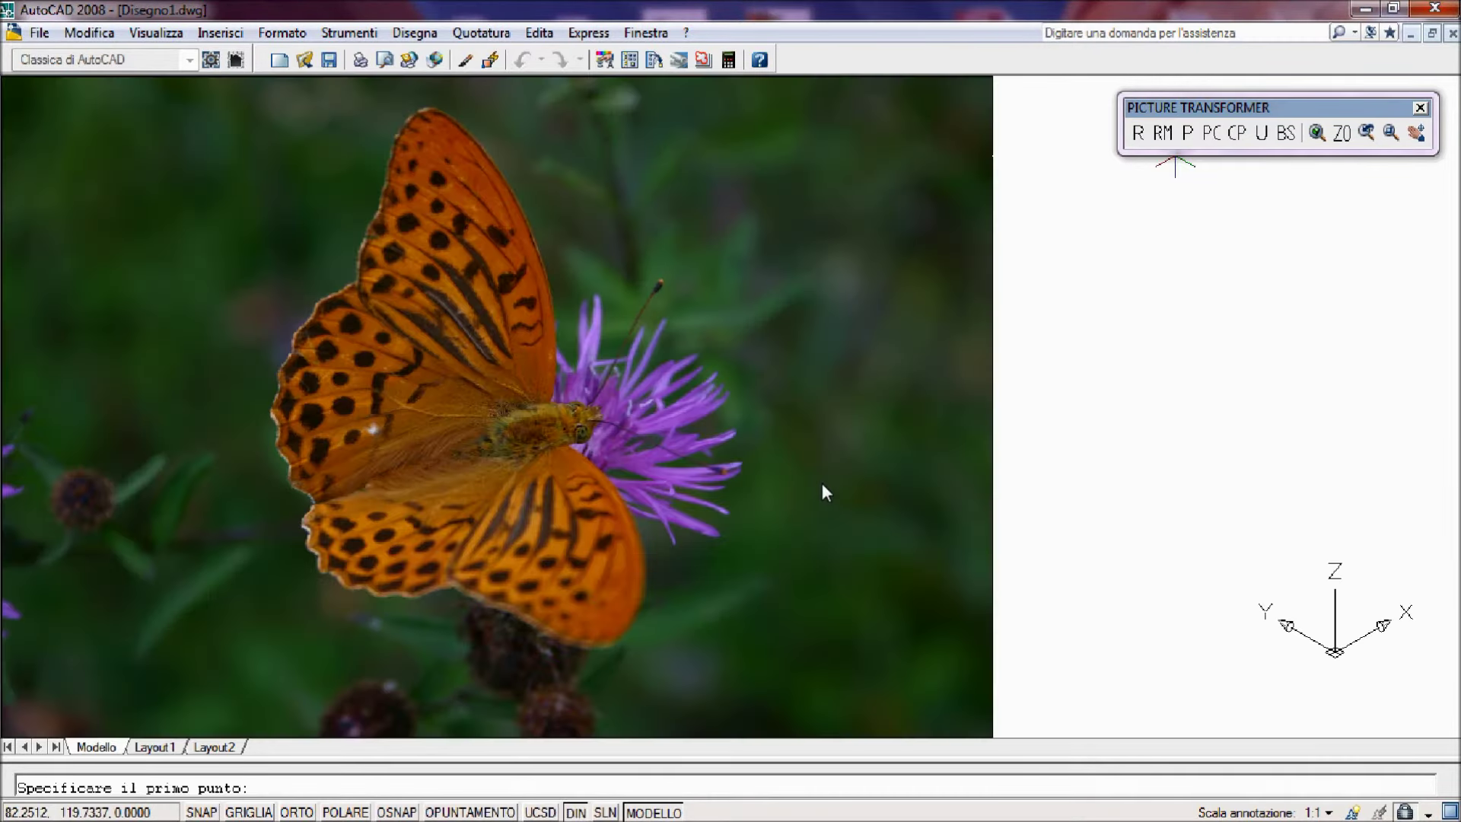
click(730, 368)
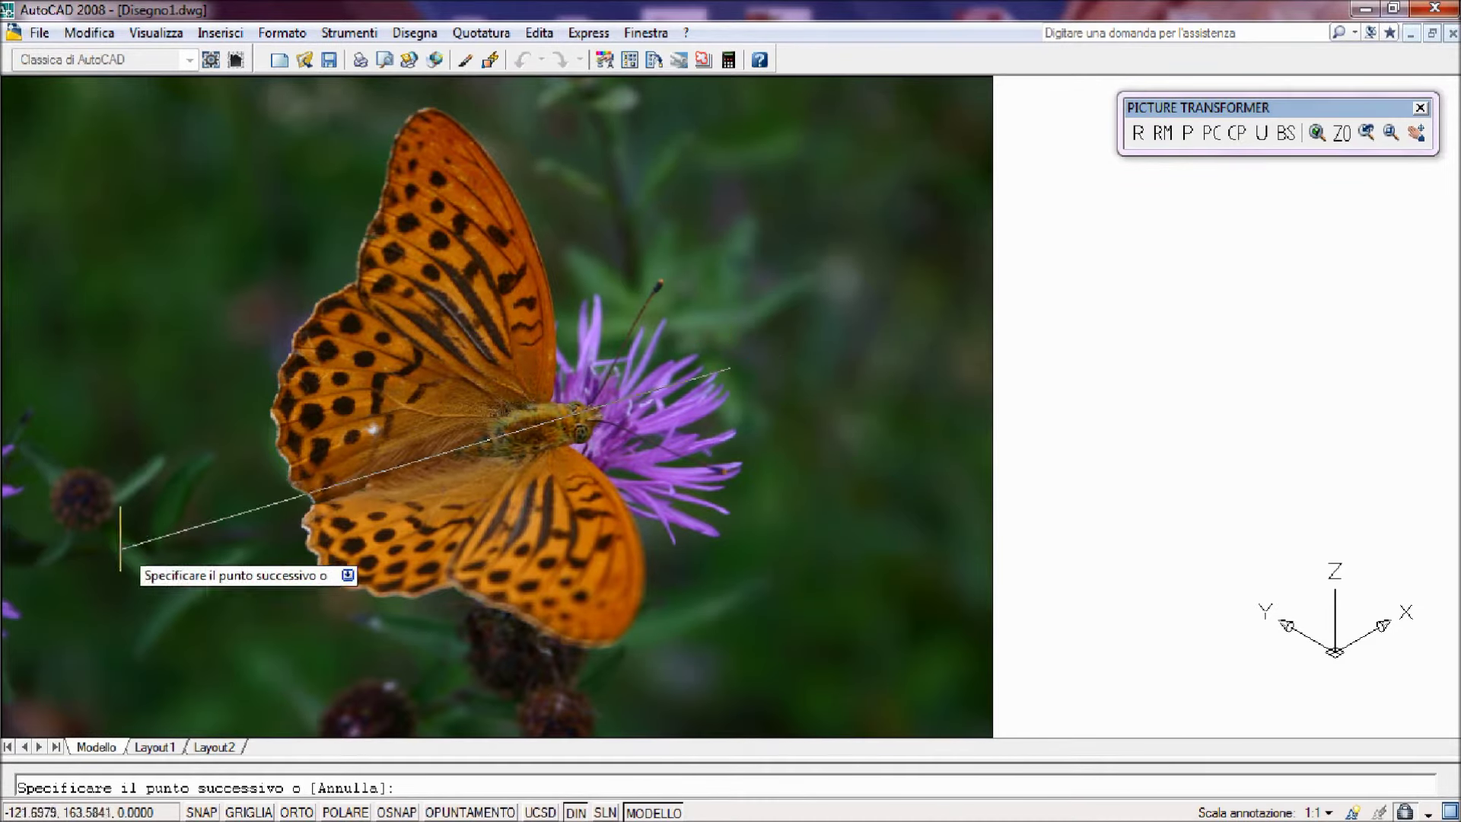
click(102, 565)
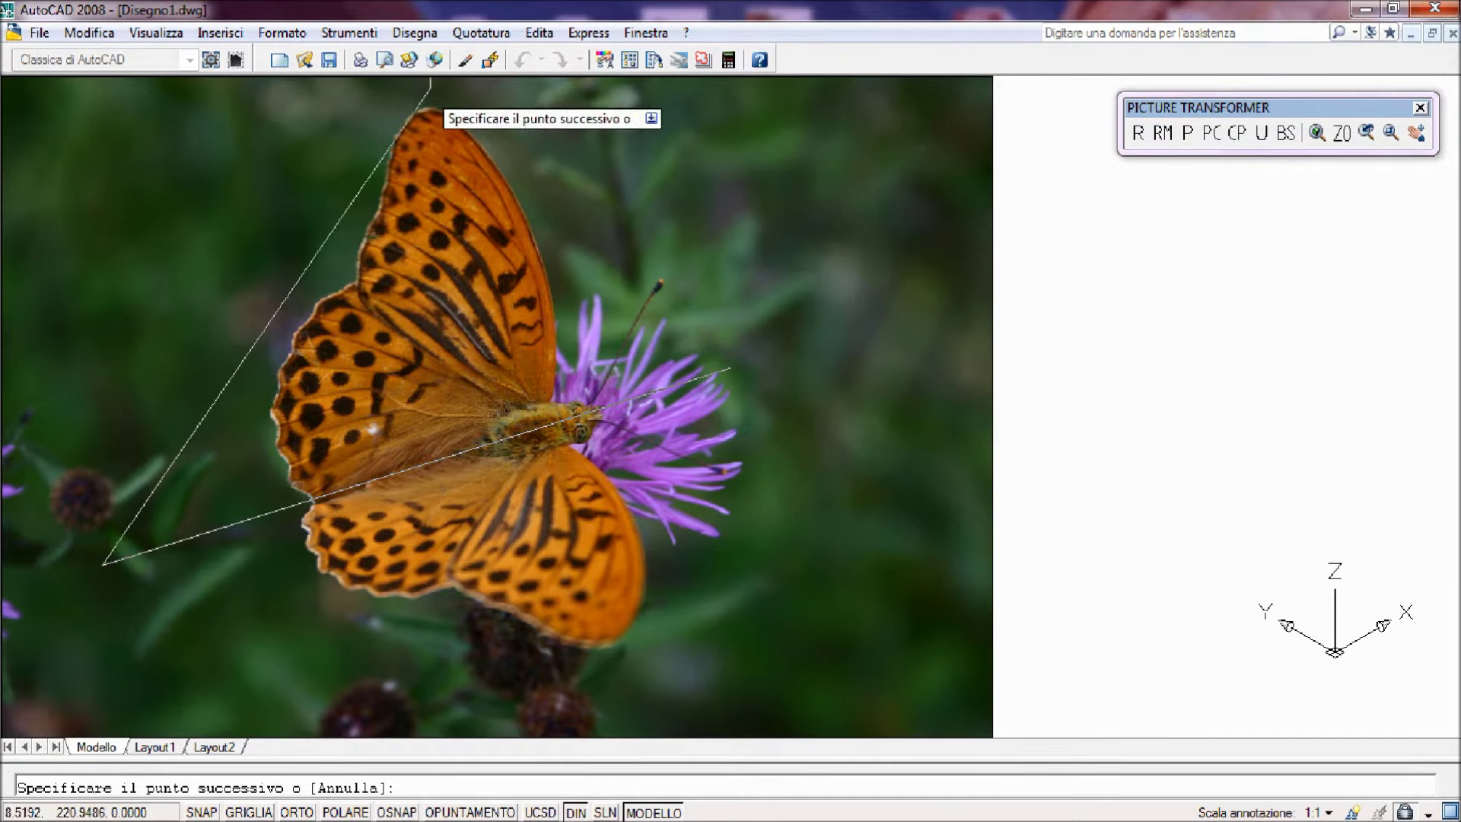
click(423, 81)
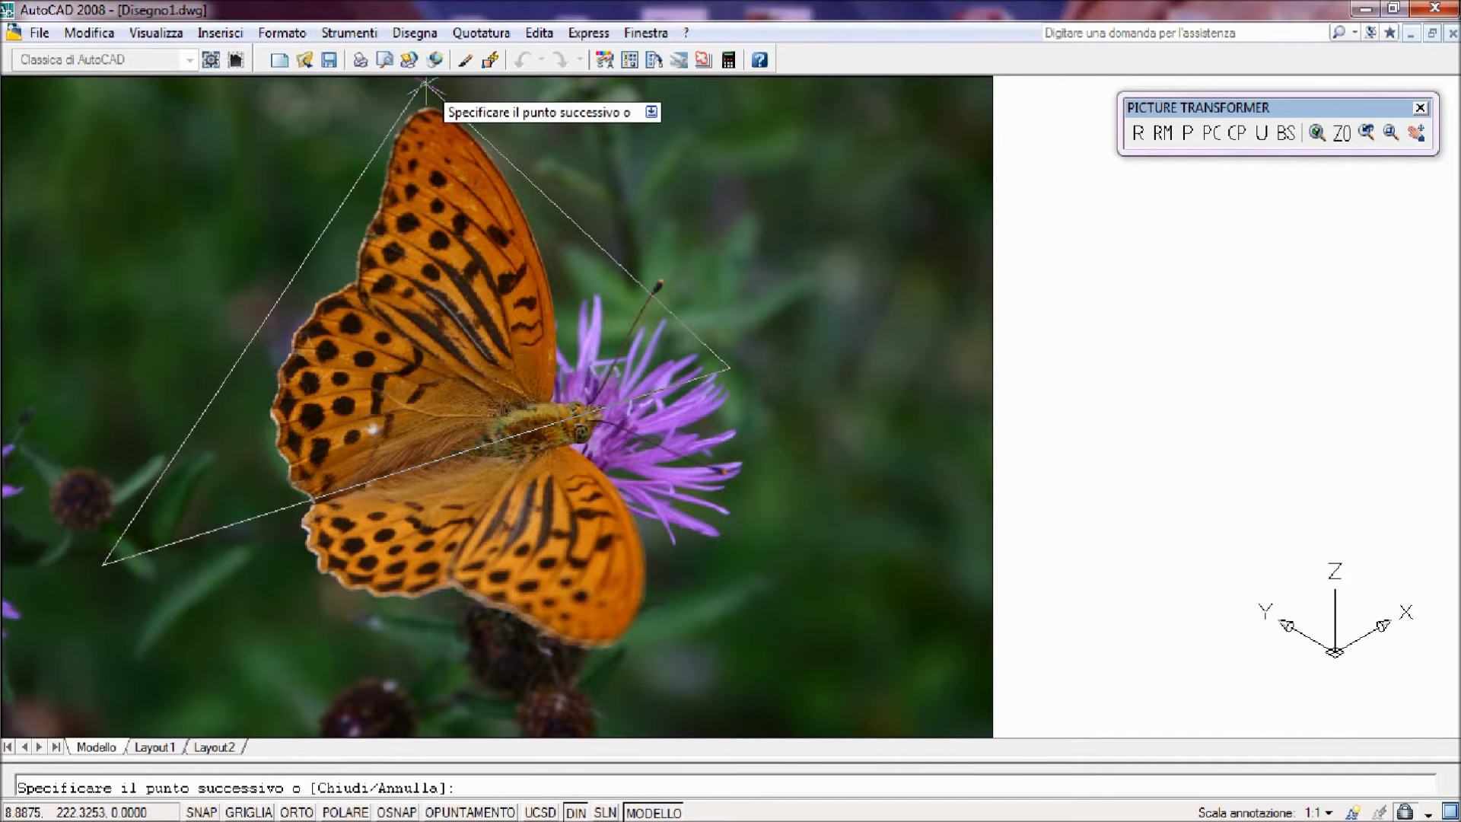
key(Return)
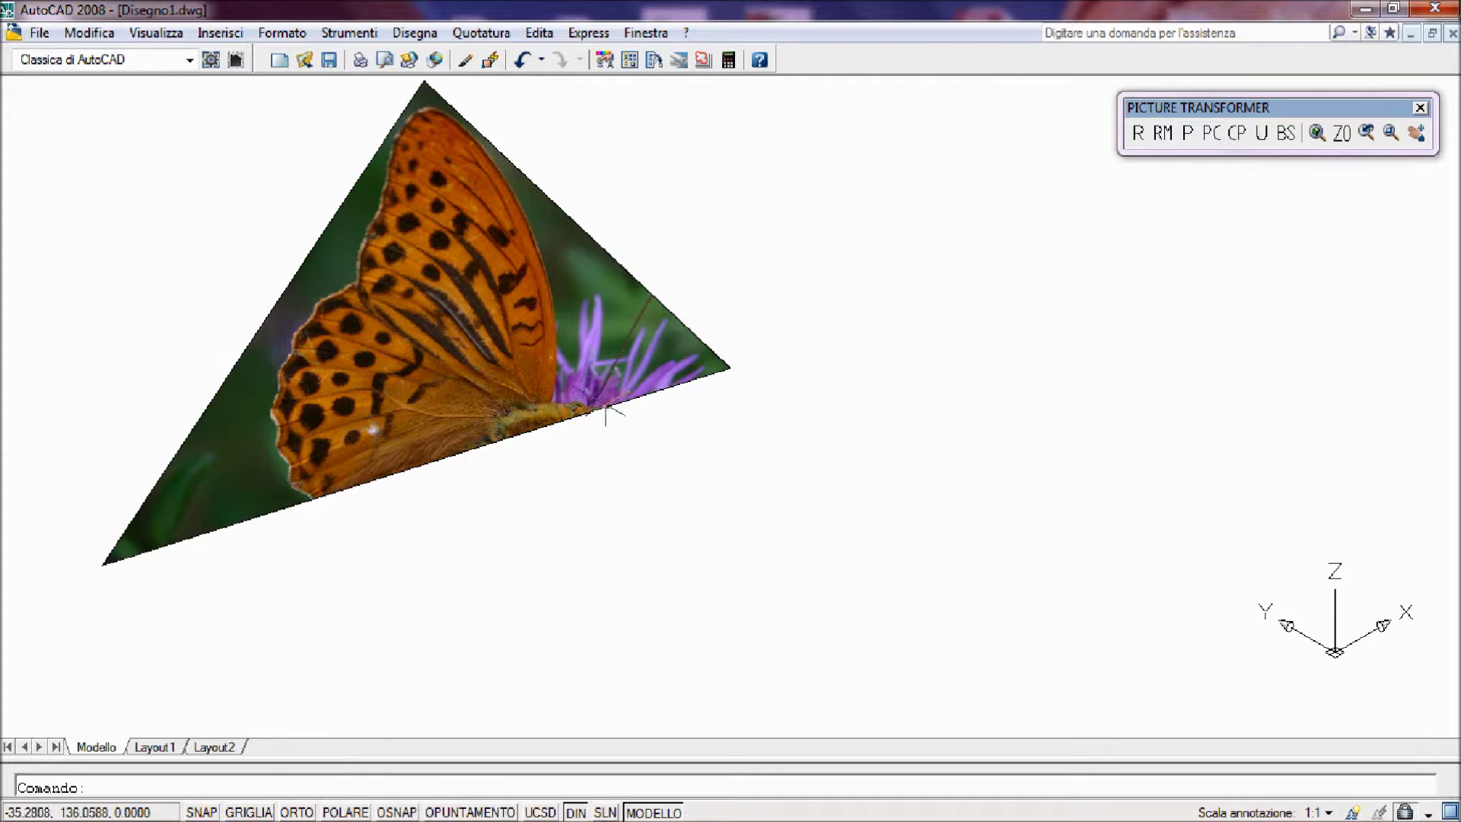
click(1244, 129)
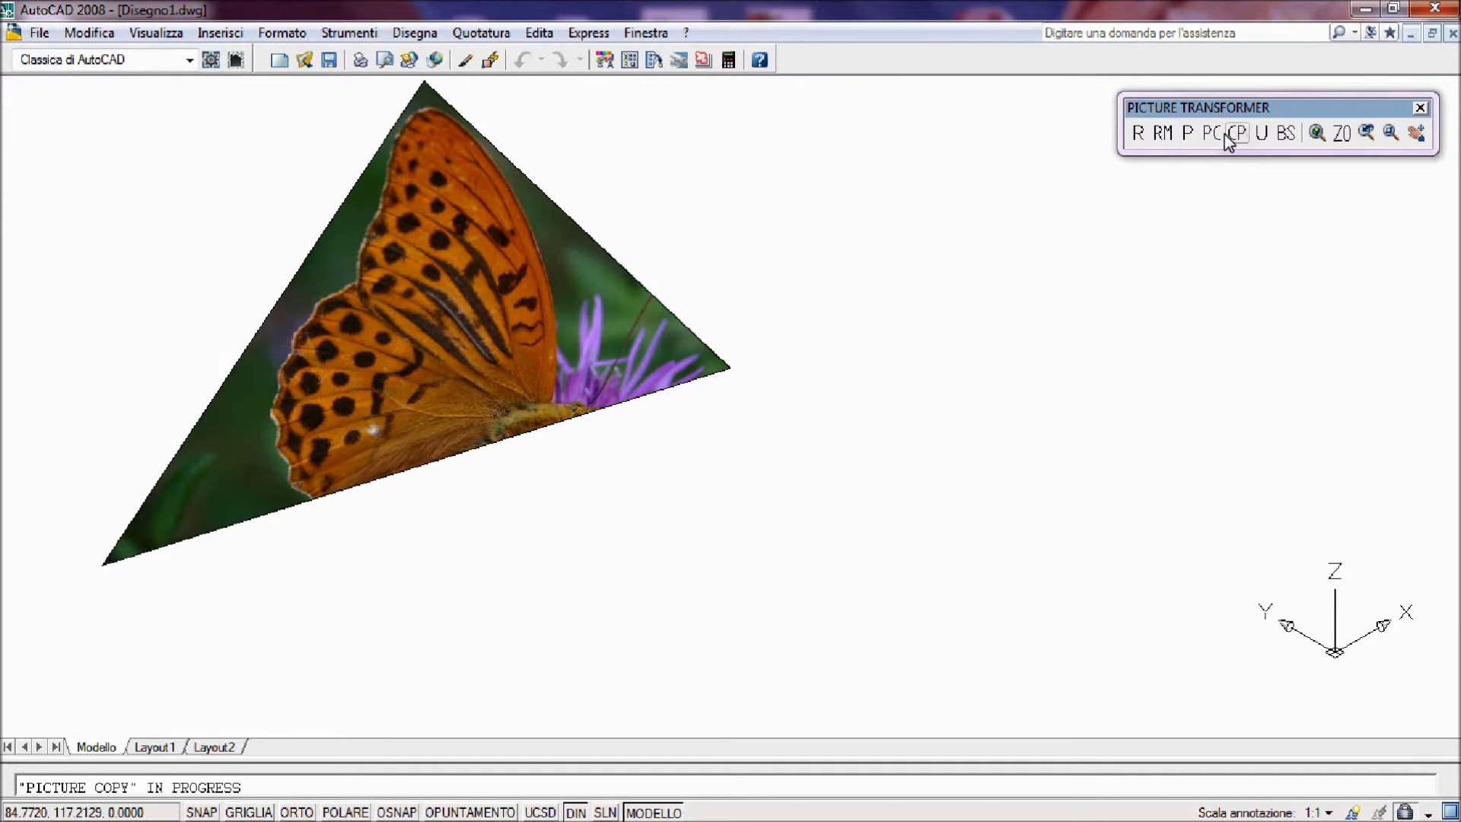
Copy the butterfly triangle and stretch the copy's top corner down below it.
click(685, 321)
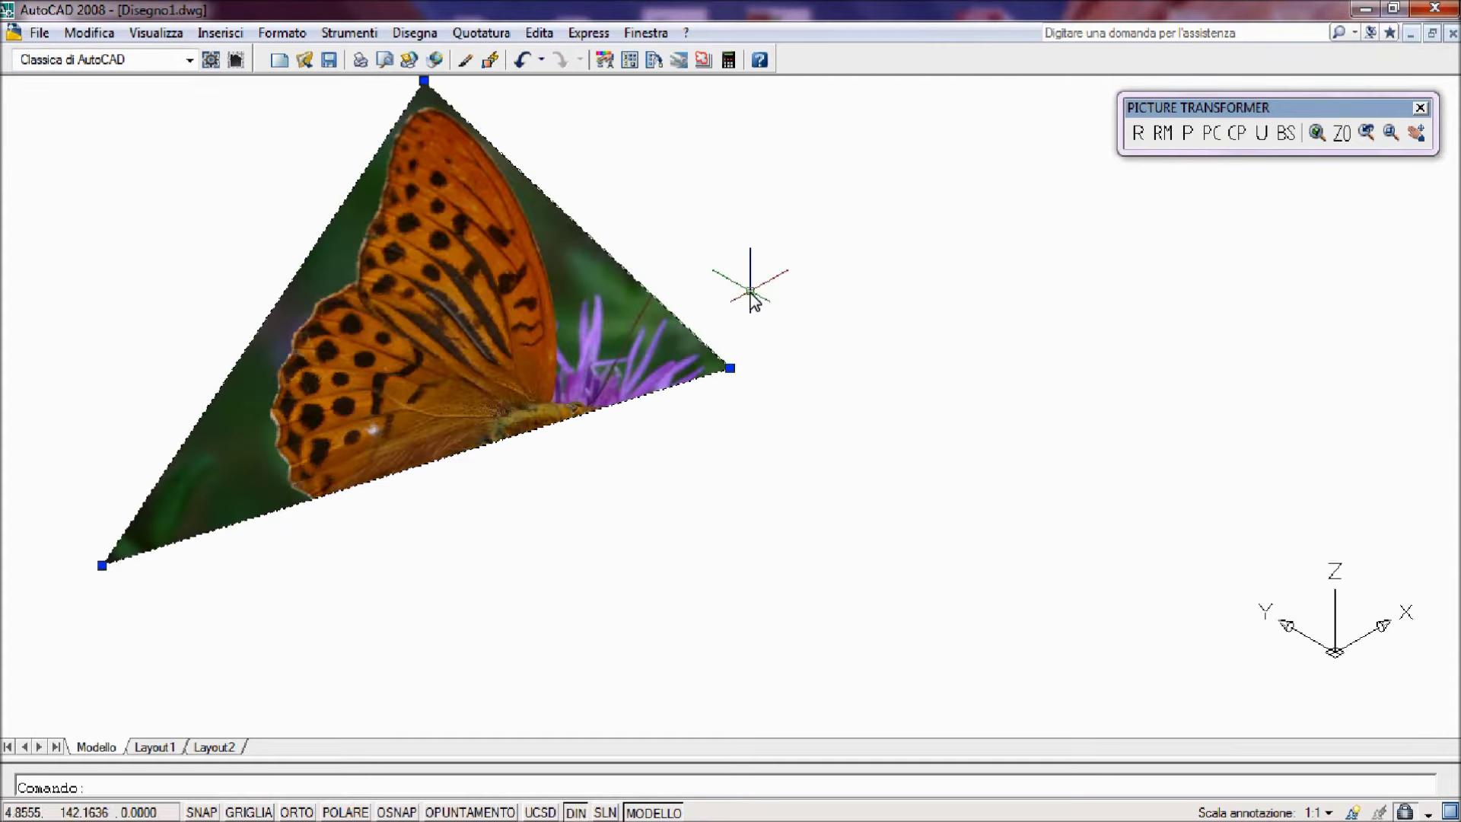
click(424, 80)
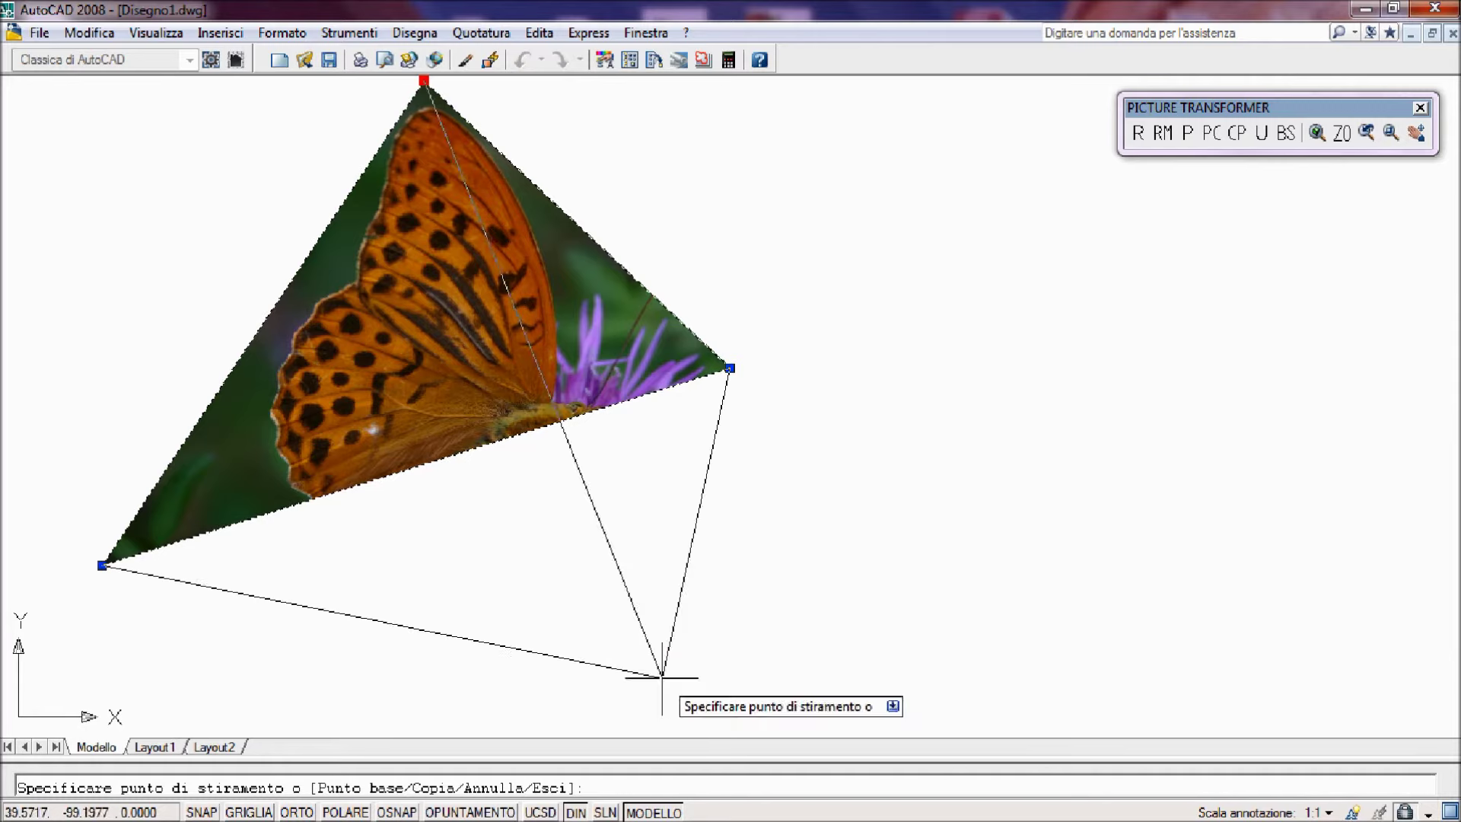
click(661, 673)
click(661, 673)
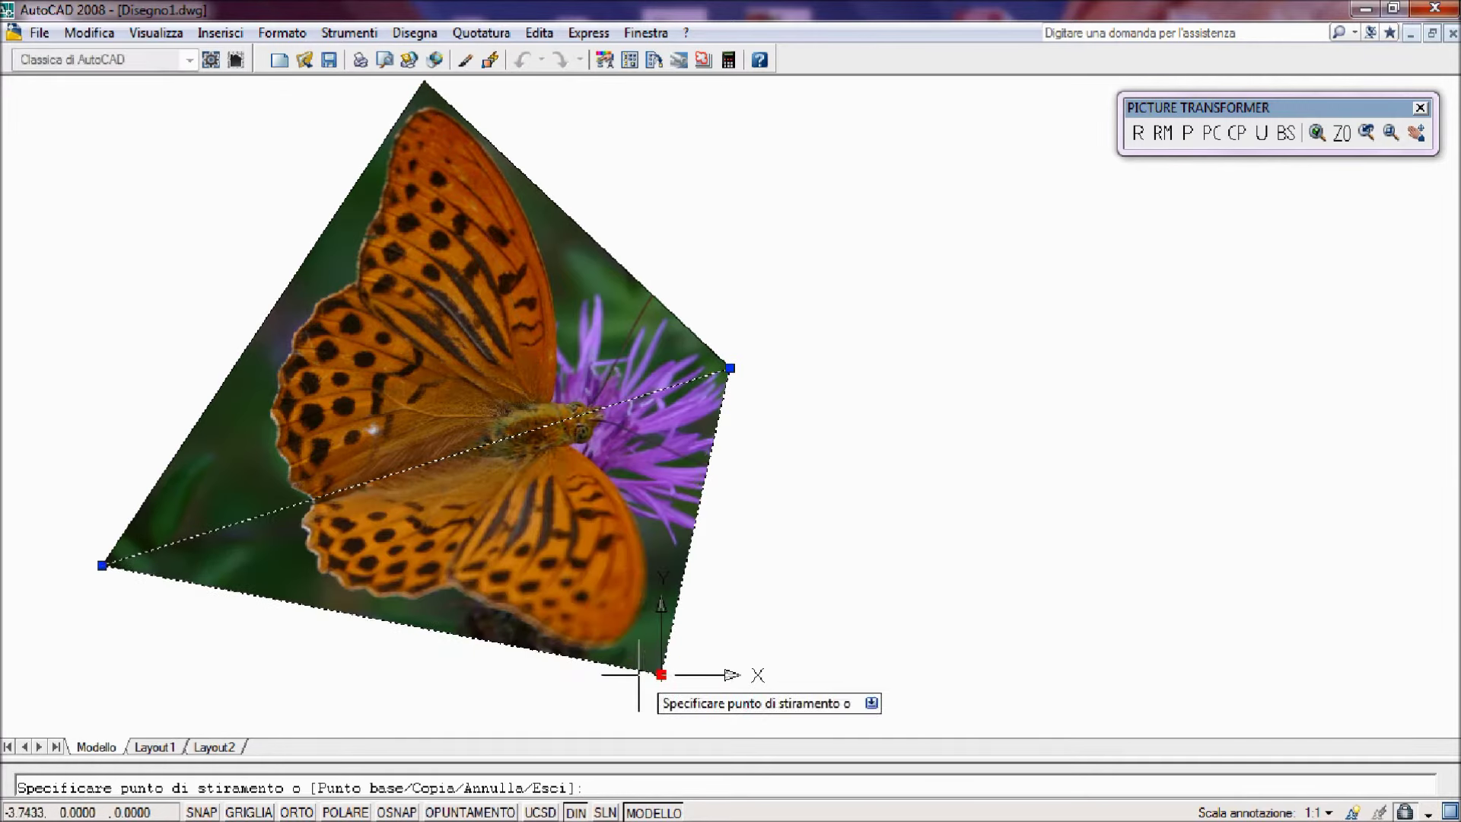
click(630, 671)
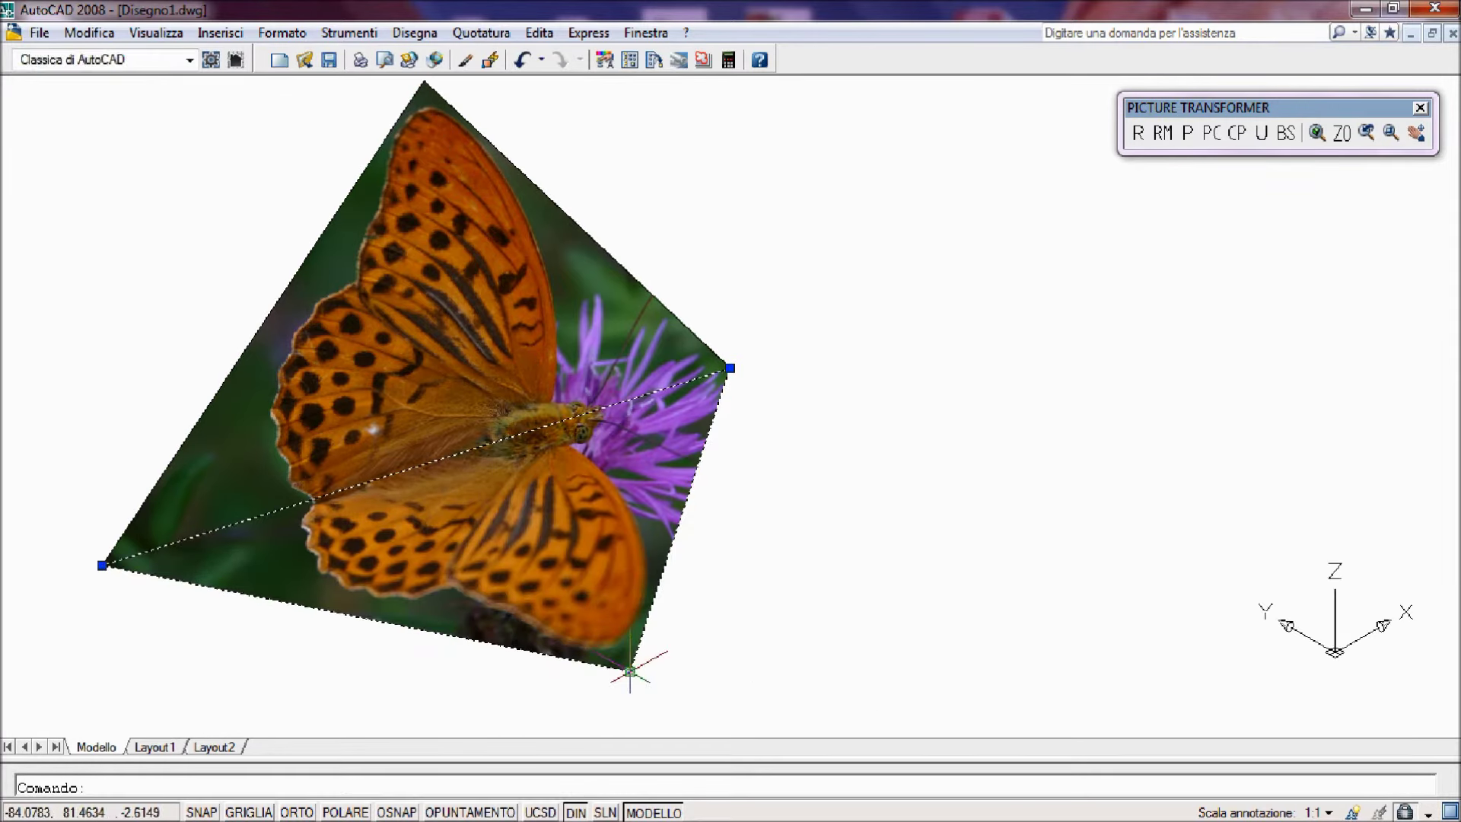
click(1139, 134)
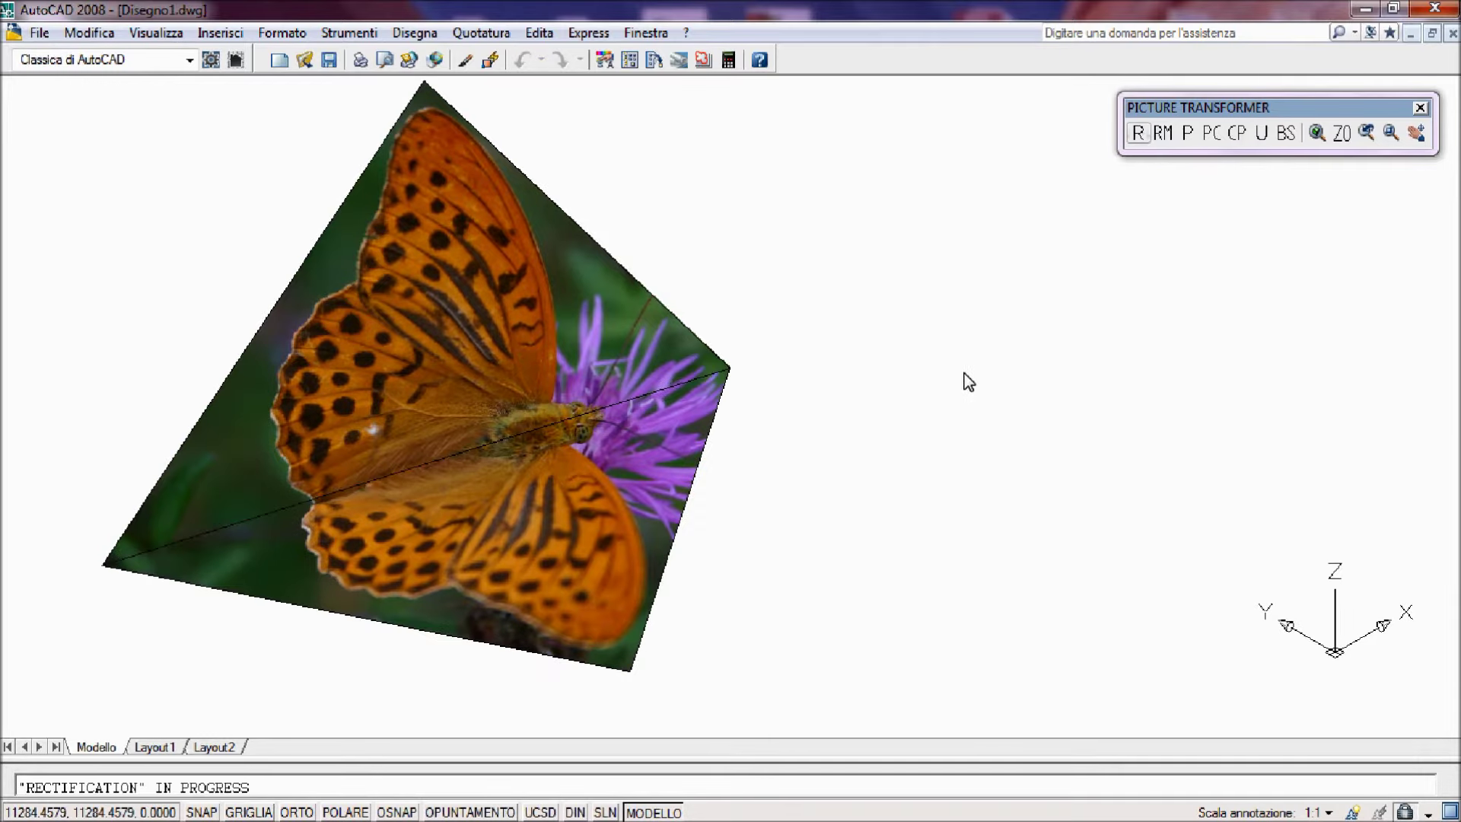
With OSNAP on, rectify the lower face: bottom corner moved right, right and left corners fixed.
key(F3)
click(629, 670)
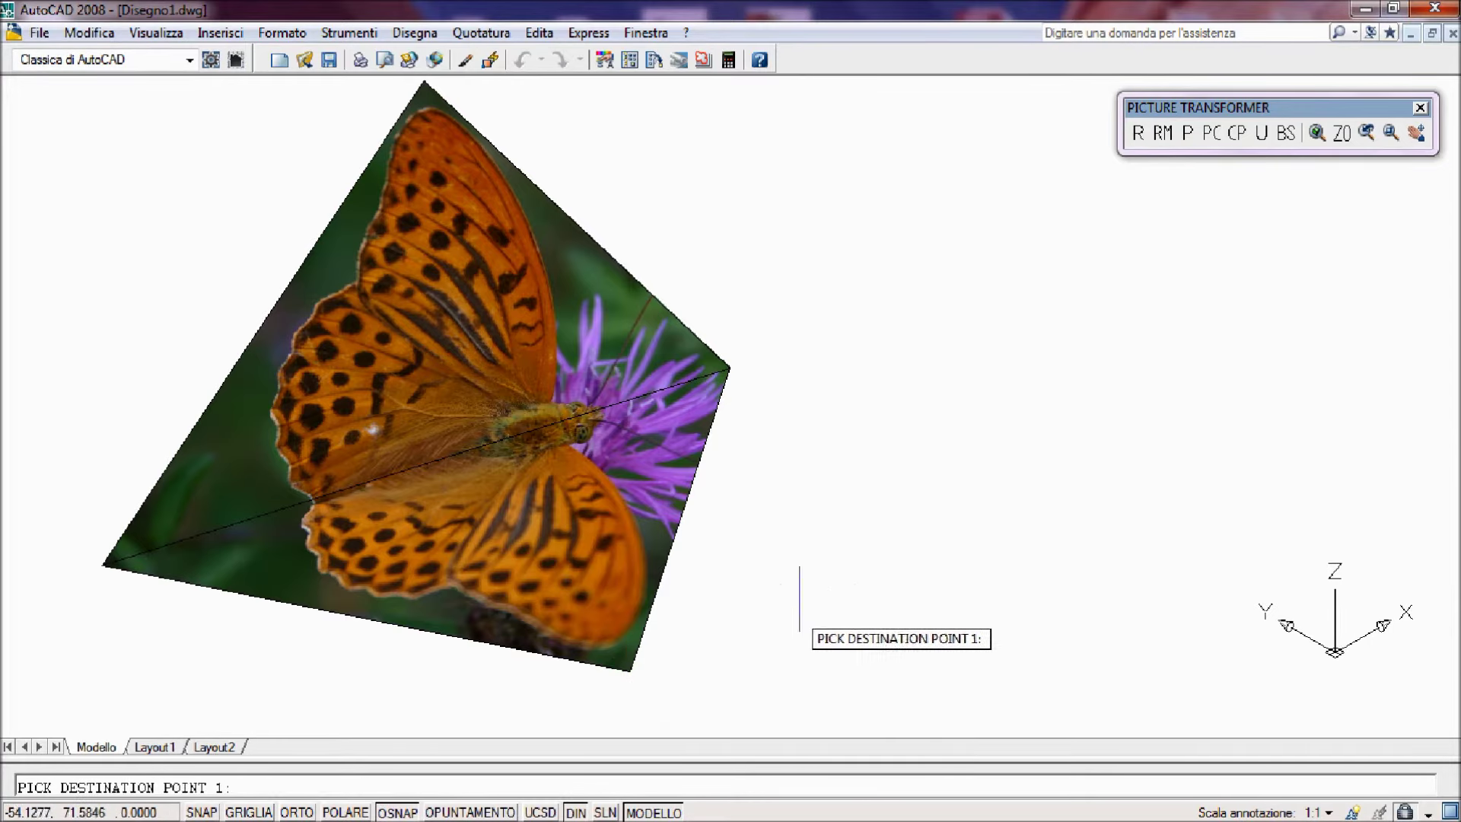
click(840, 649)
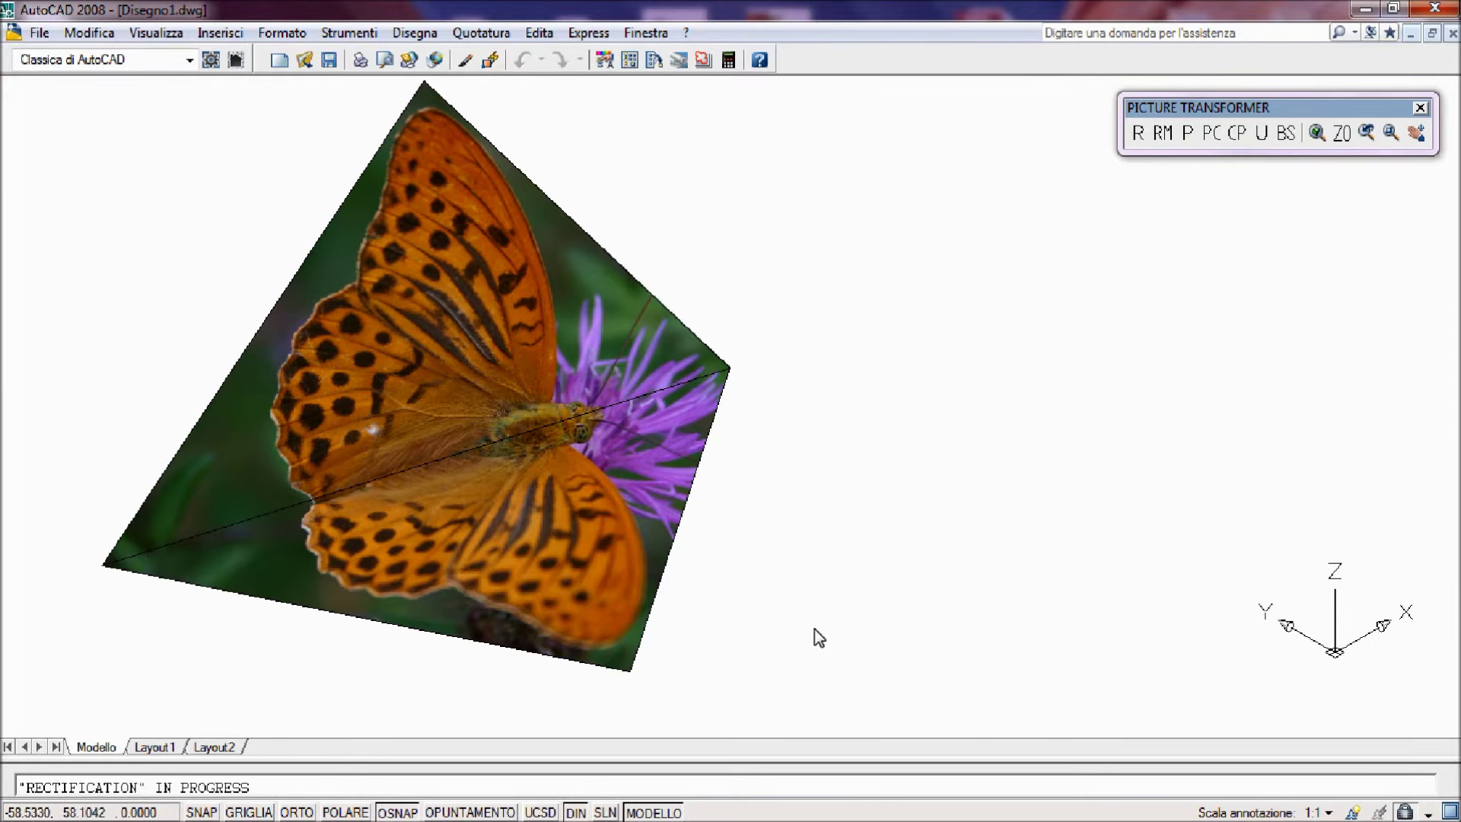
click(730, 368)
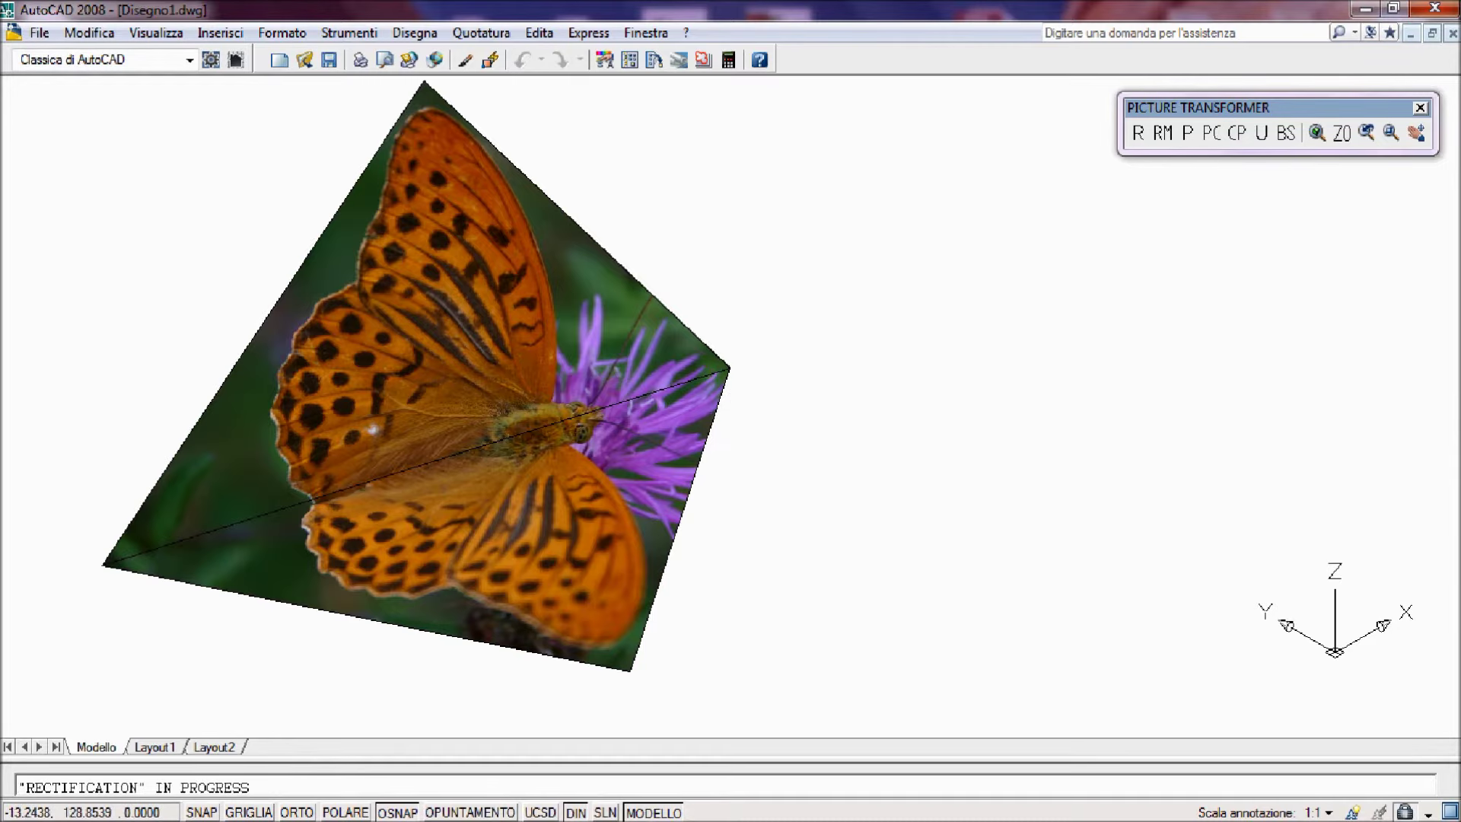
click(729, 368)
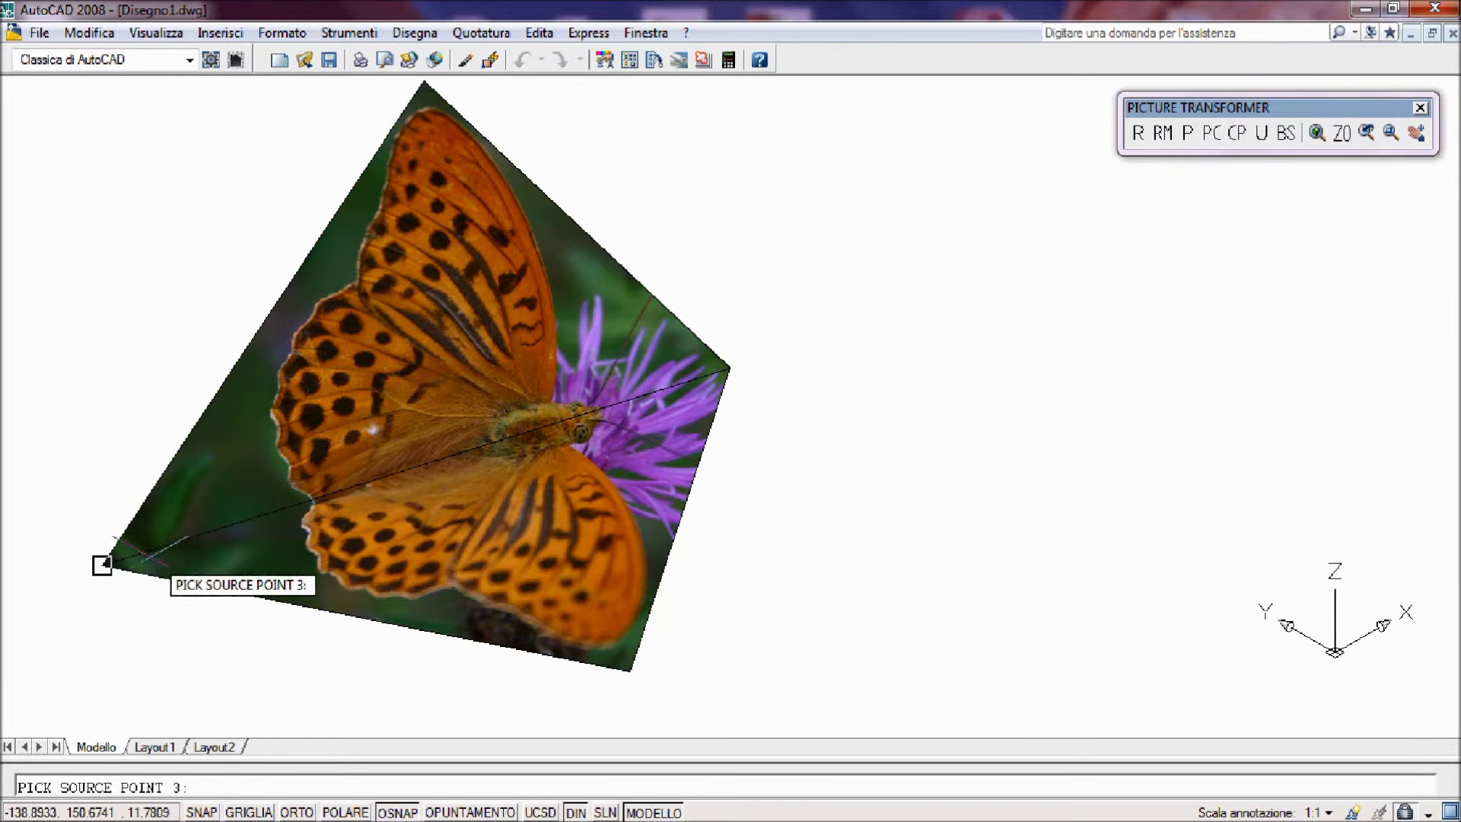
click(143, 556)
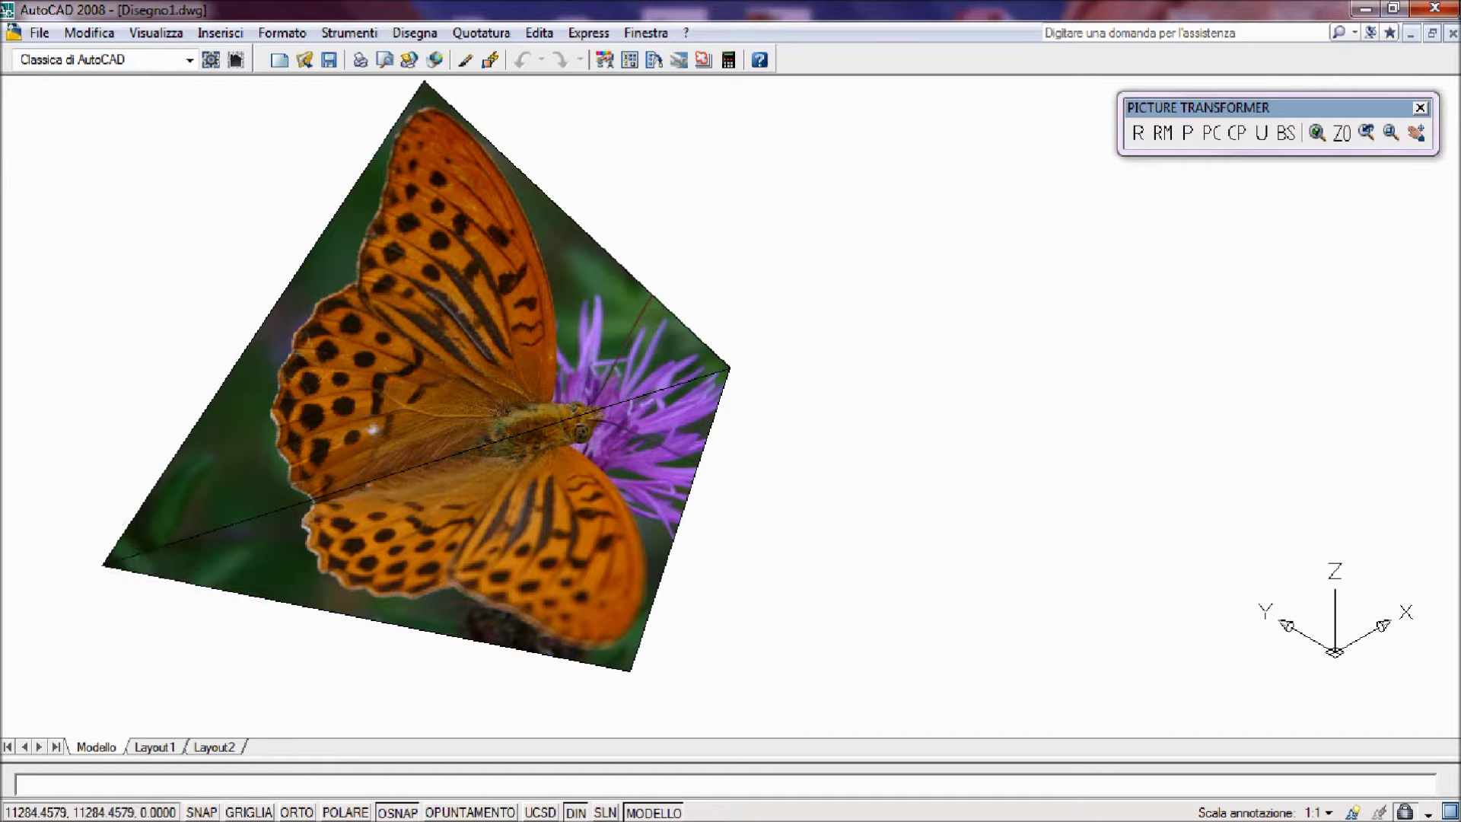
click(125, 565)
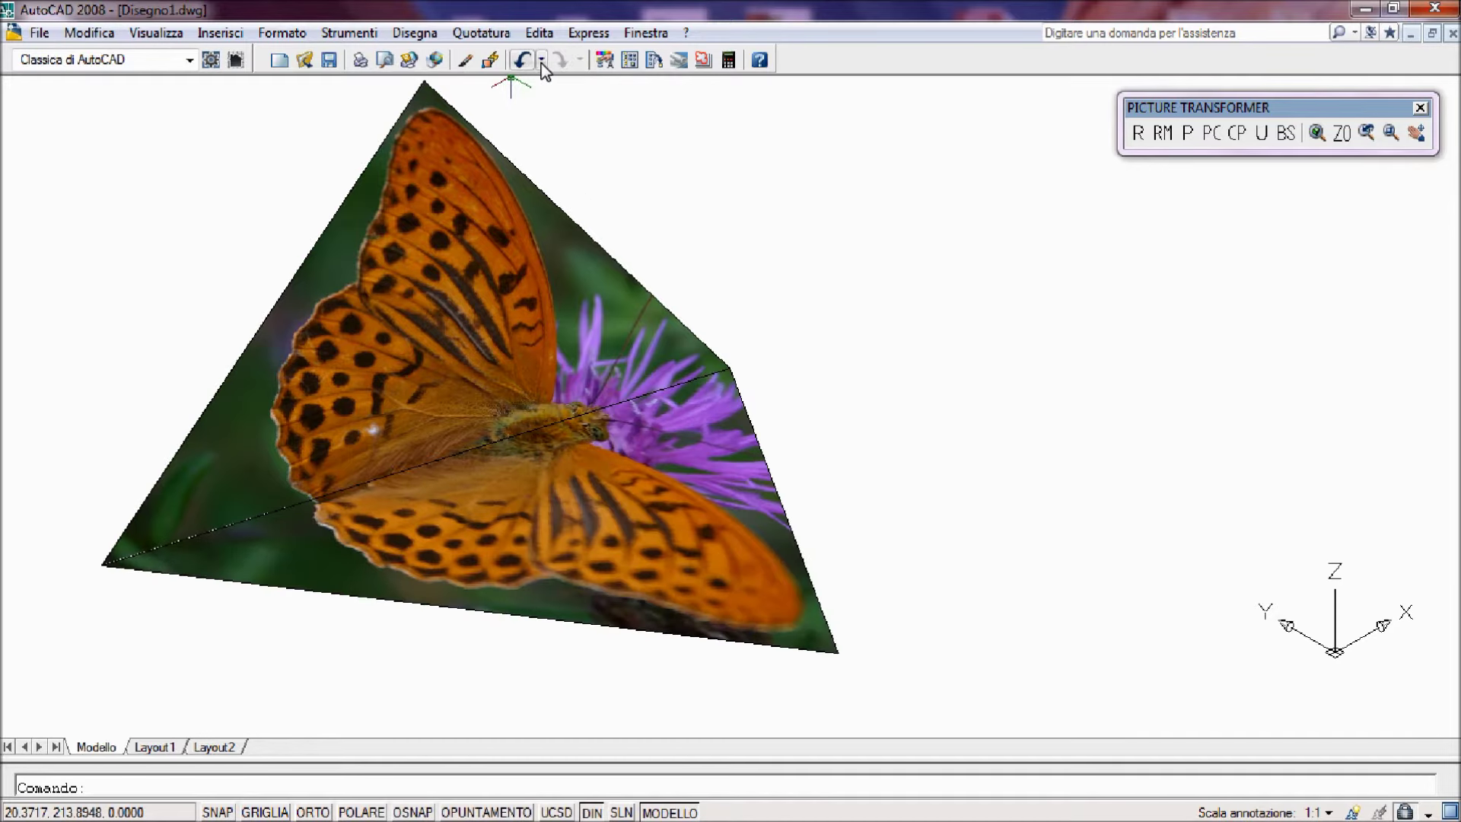
Undo and redo the warp to compare, then window-select the butterfly picture.
click(525, 63)
click(560, 62)
click(592, 160)
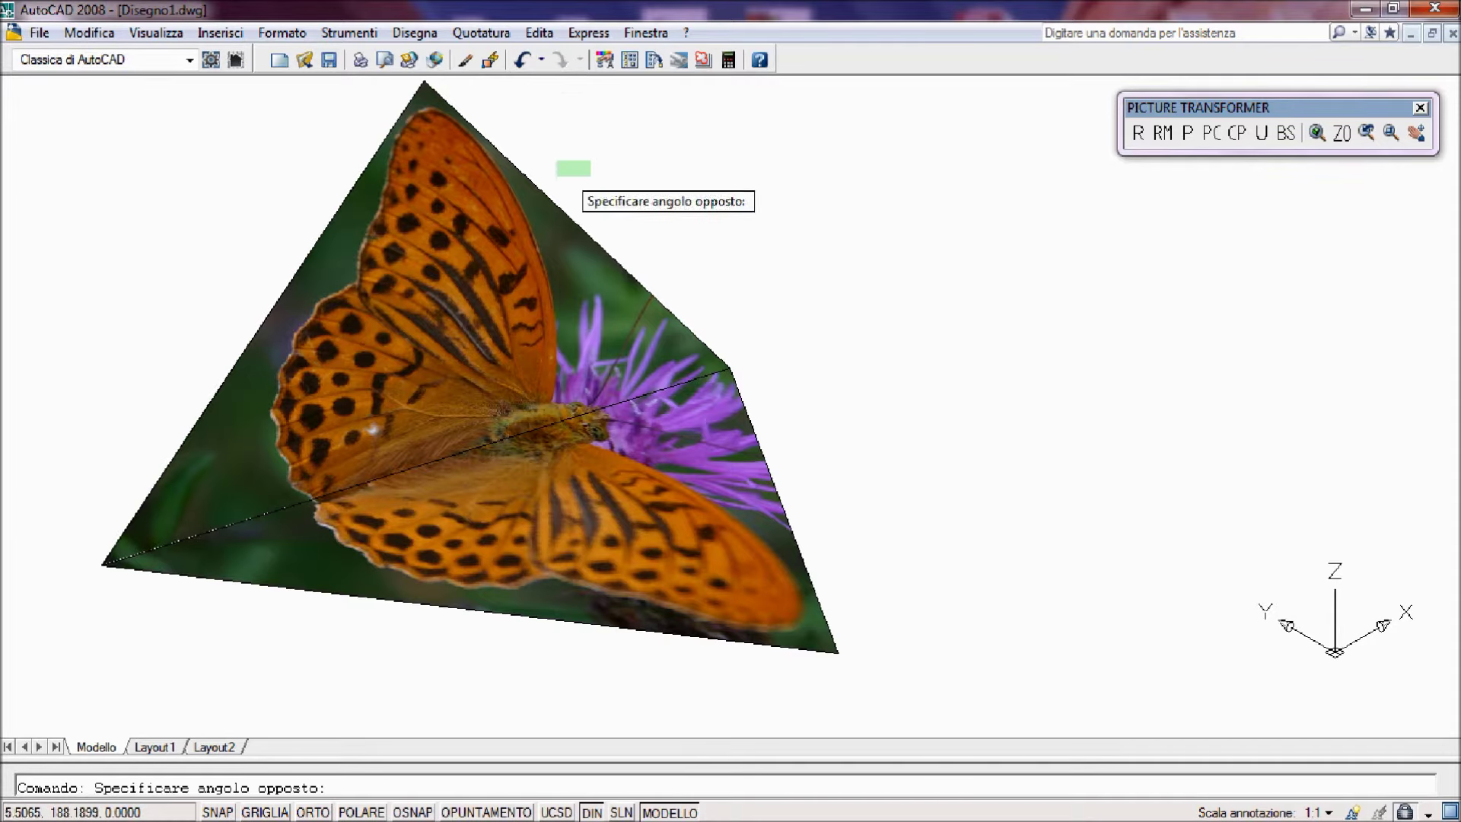
click(504, 196)
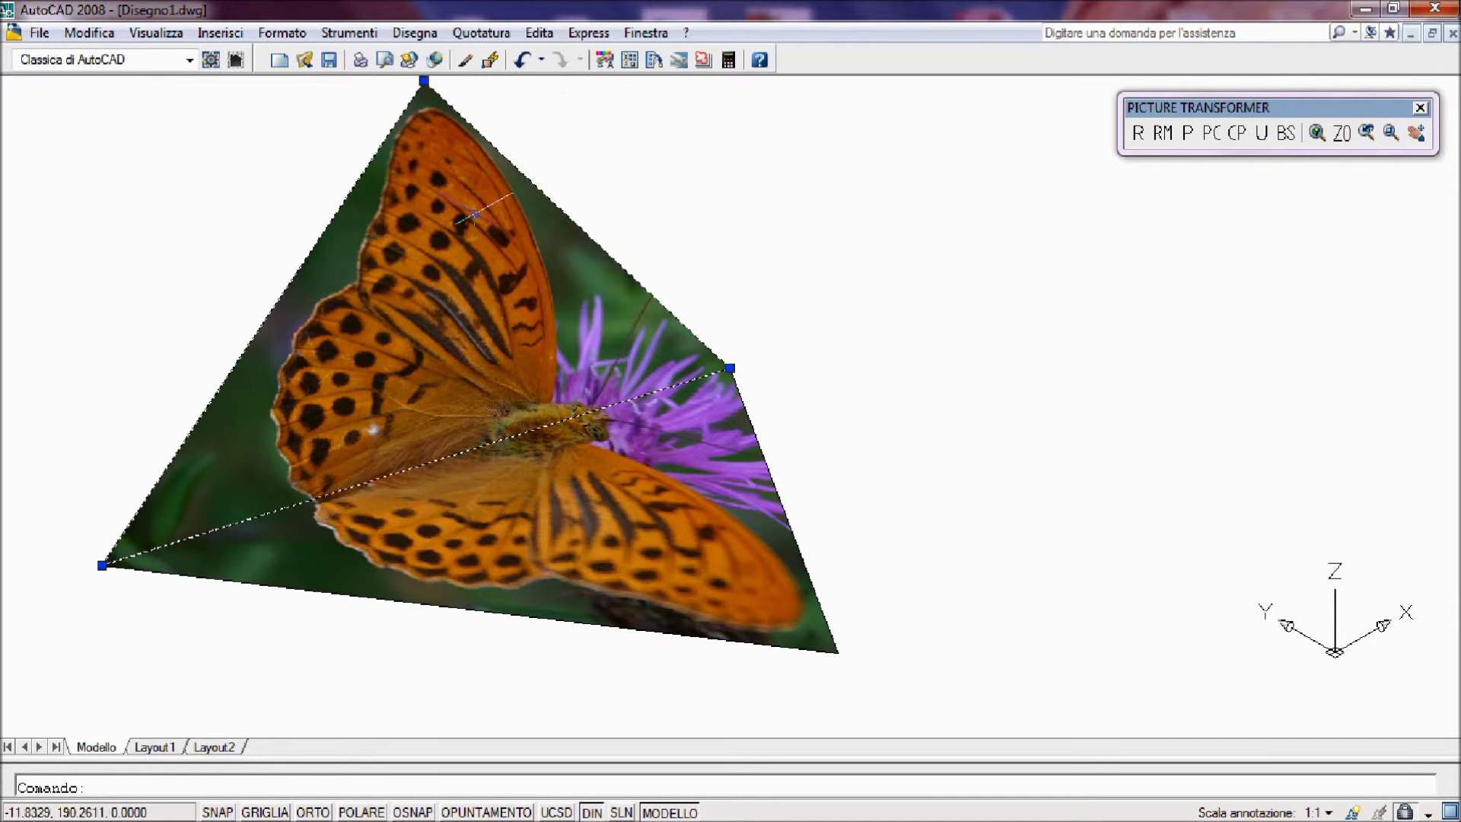
Rectify the picture, shifting its top corner right while keeping the right and bottom-left corners.
click(1141, 137)
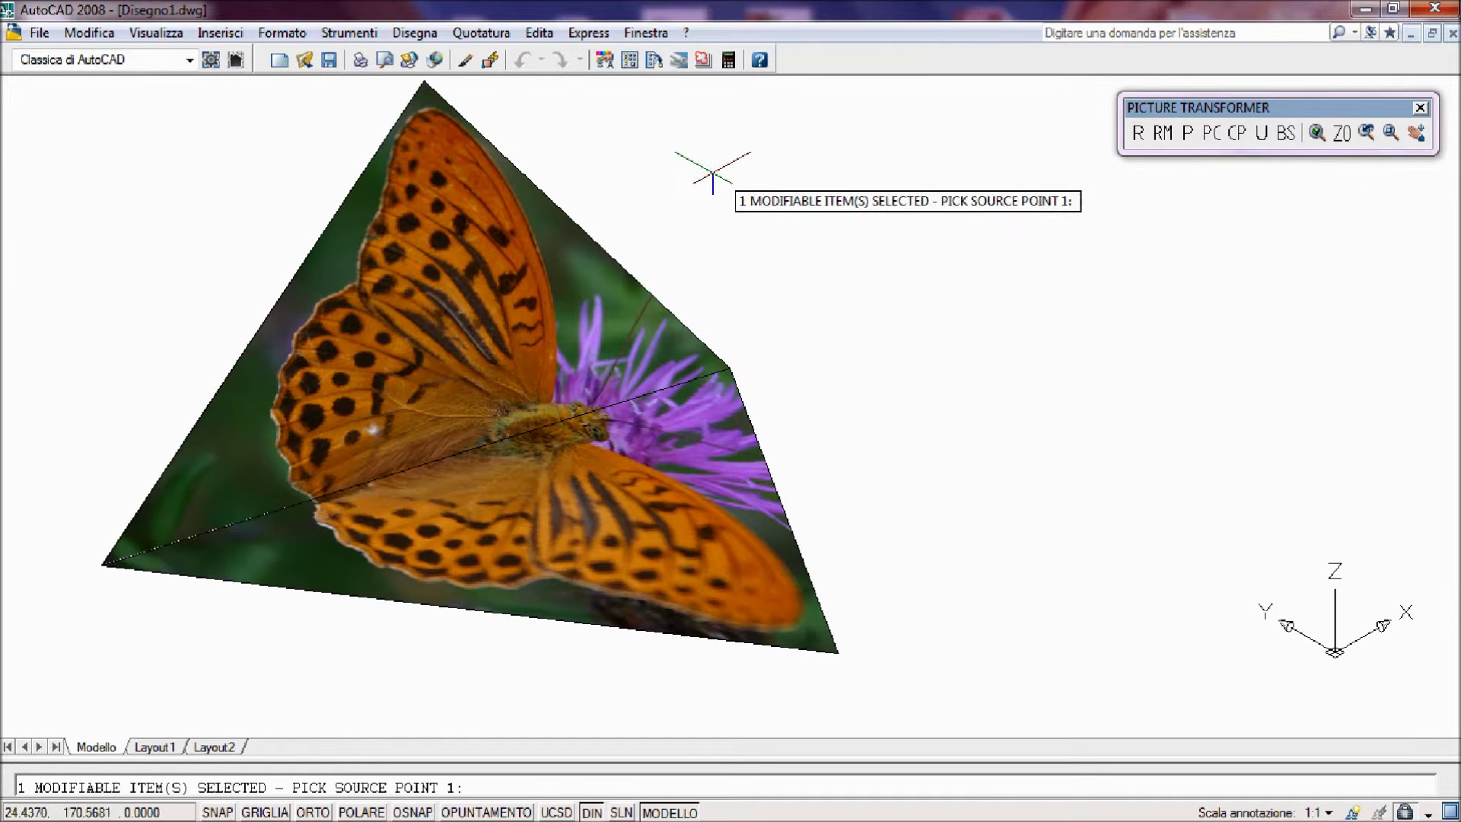
click(424, 84)
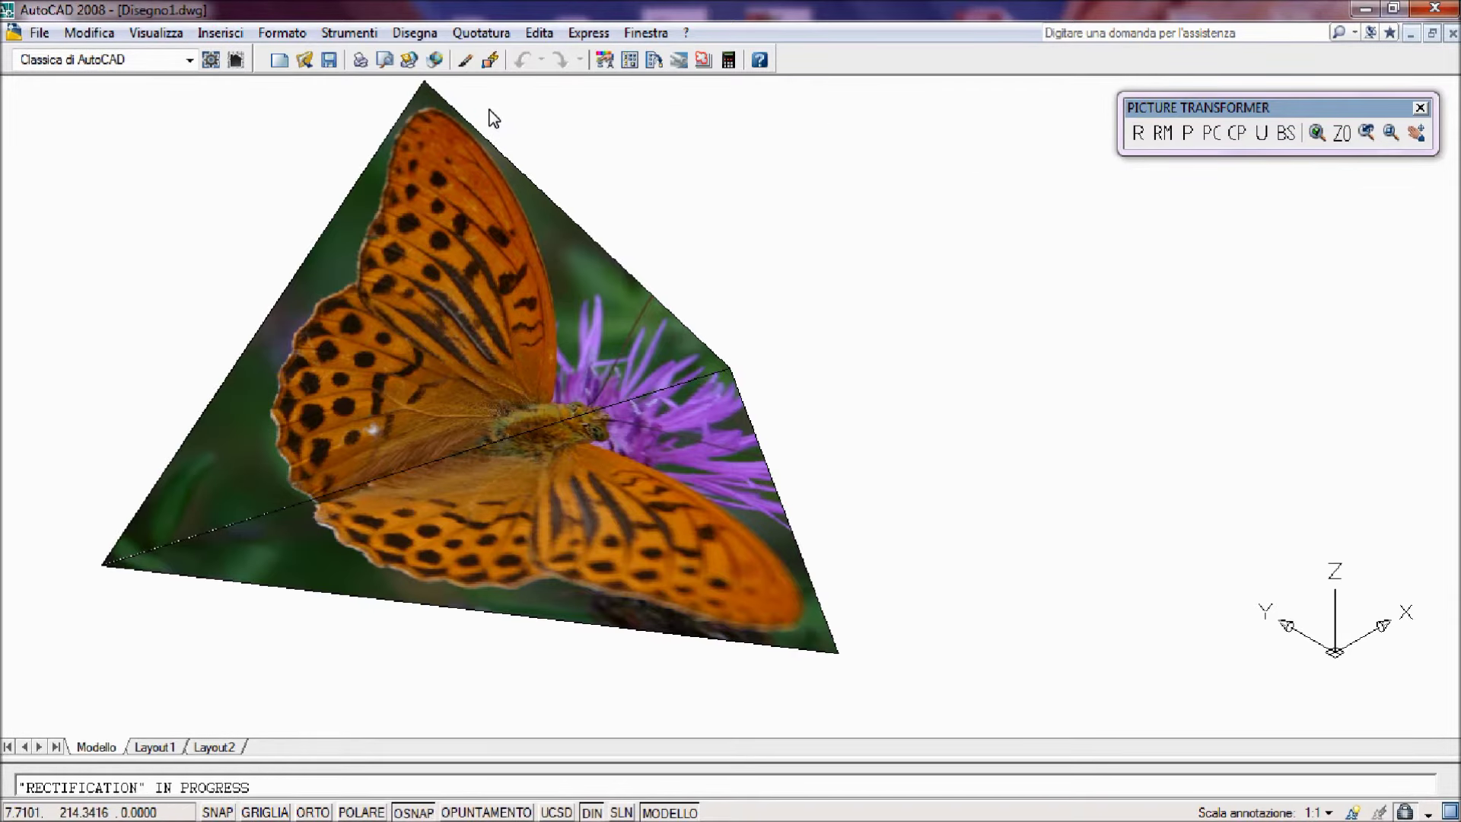
click(682, 155)
click(736, 372)
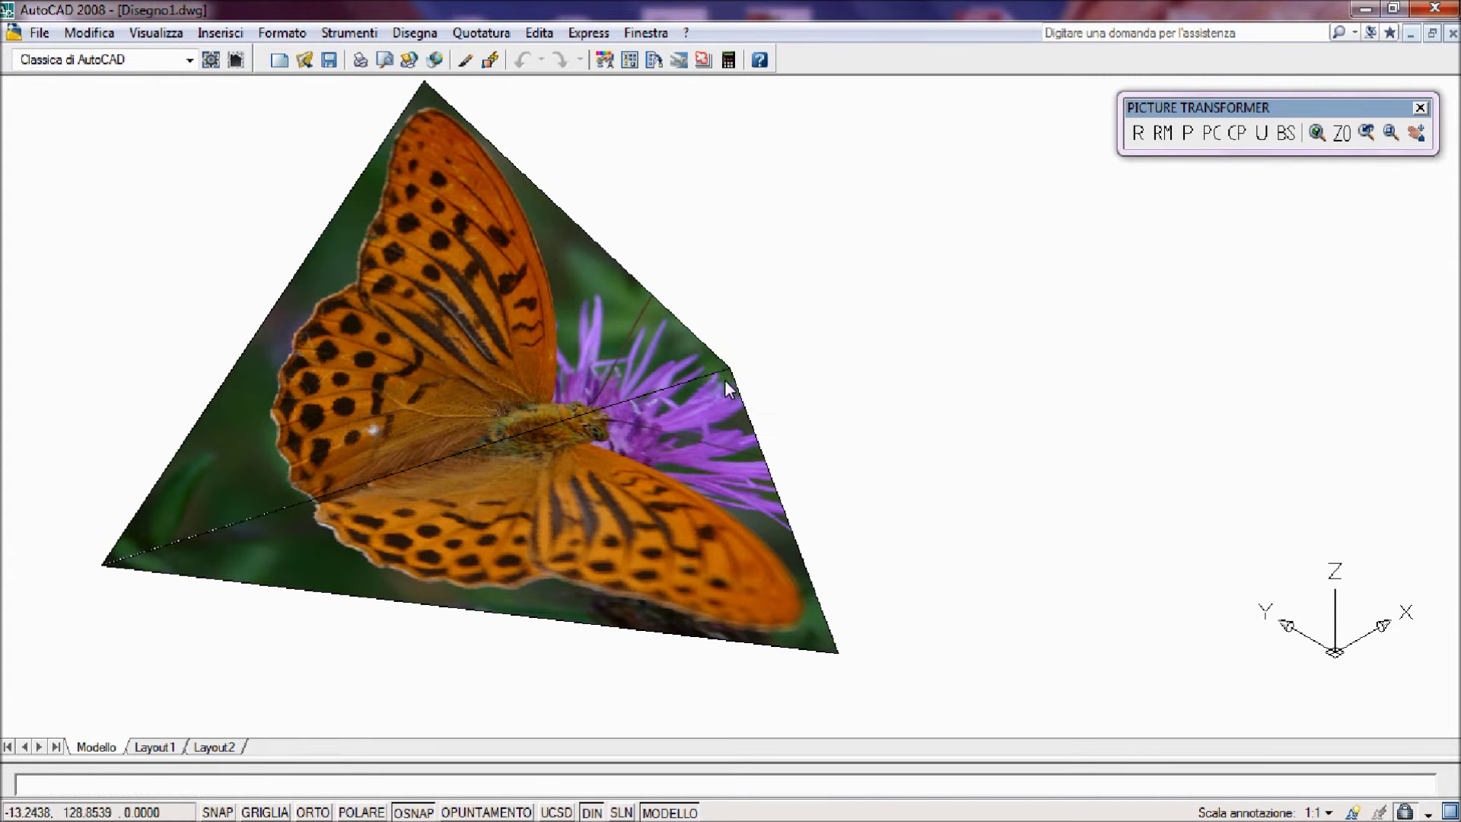
click(104, 563)
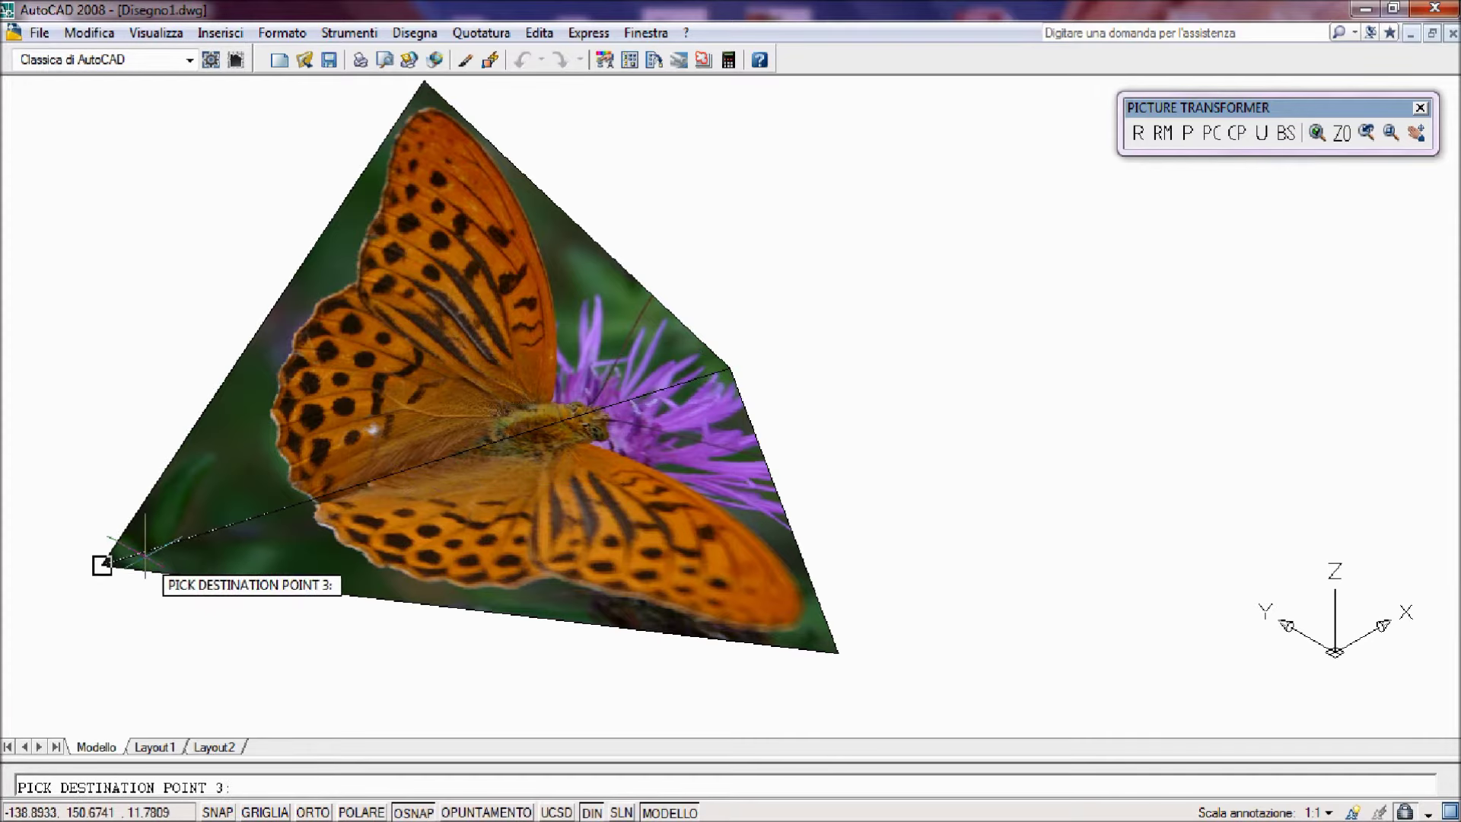
click(145, 554)
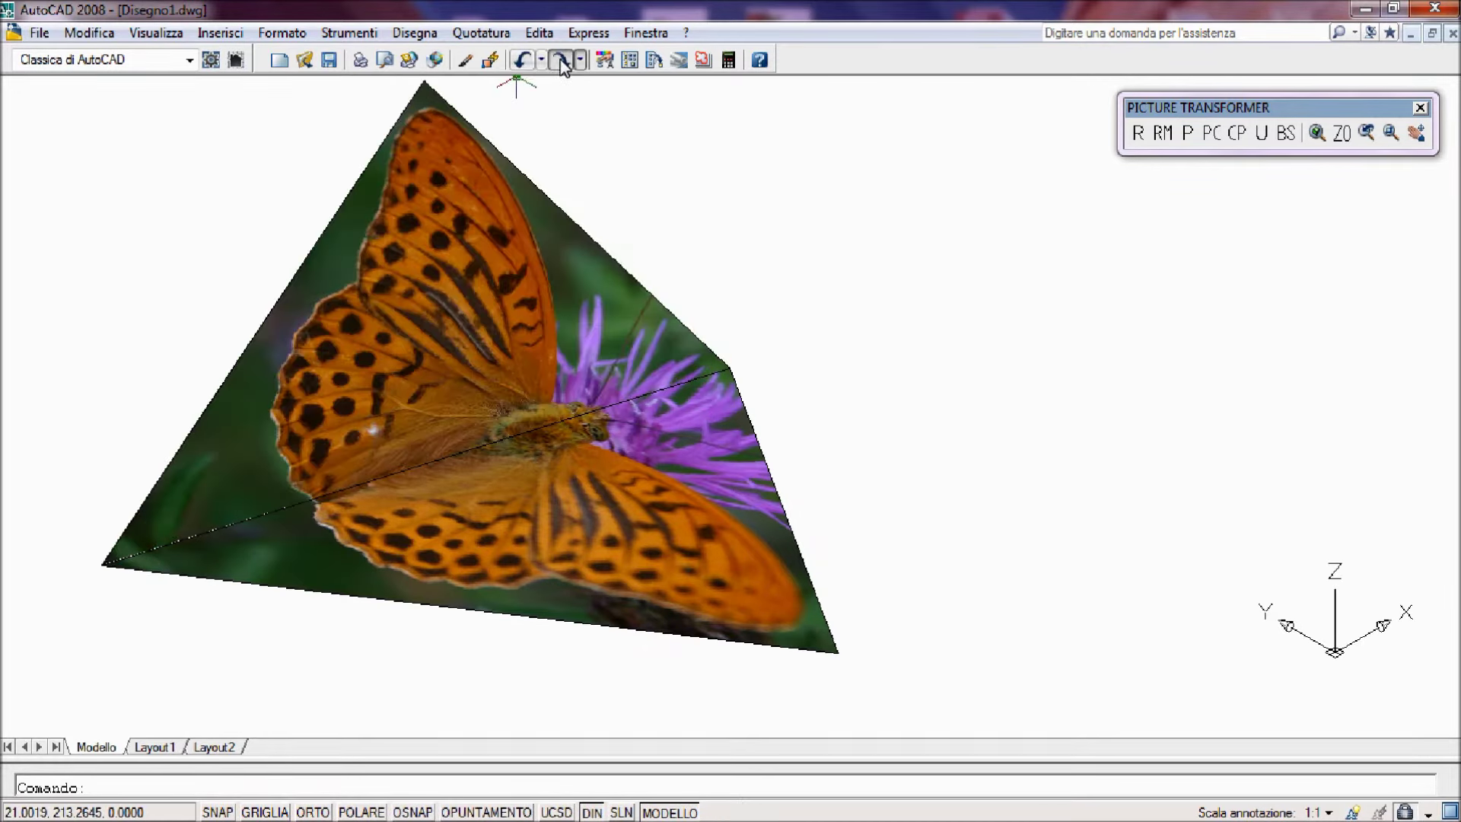
Undo and redo to compare the warped and unwarped photo shapes, keeping the warp.
click(563, 60)
click(523, 61)
click(563, 61)
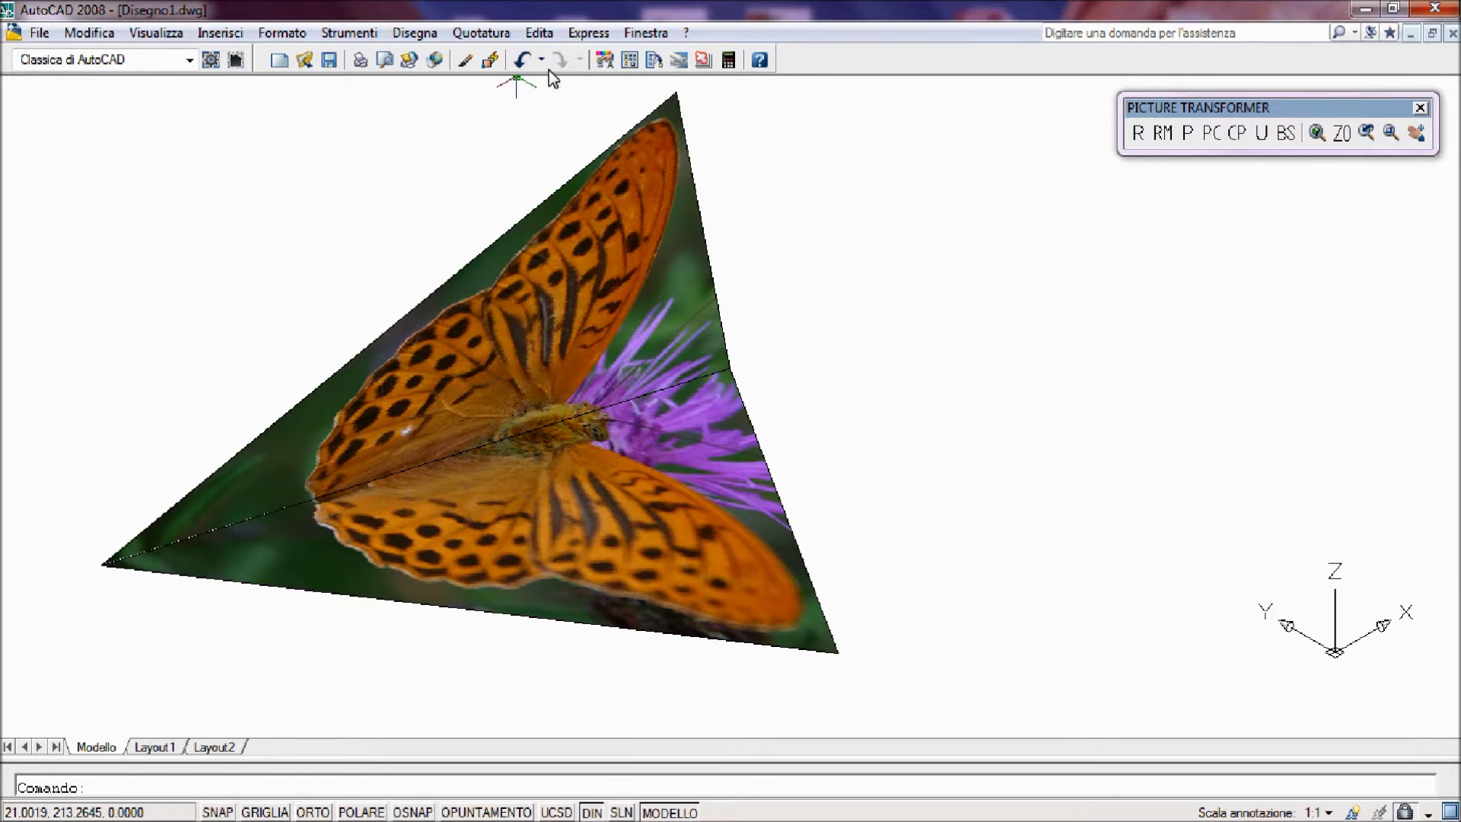
click(429, 34)
mouse_move(479, 57)
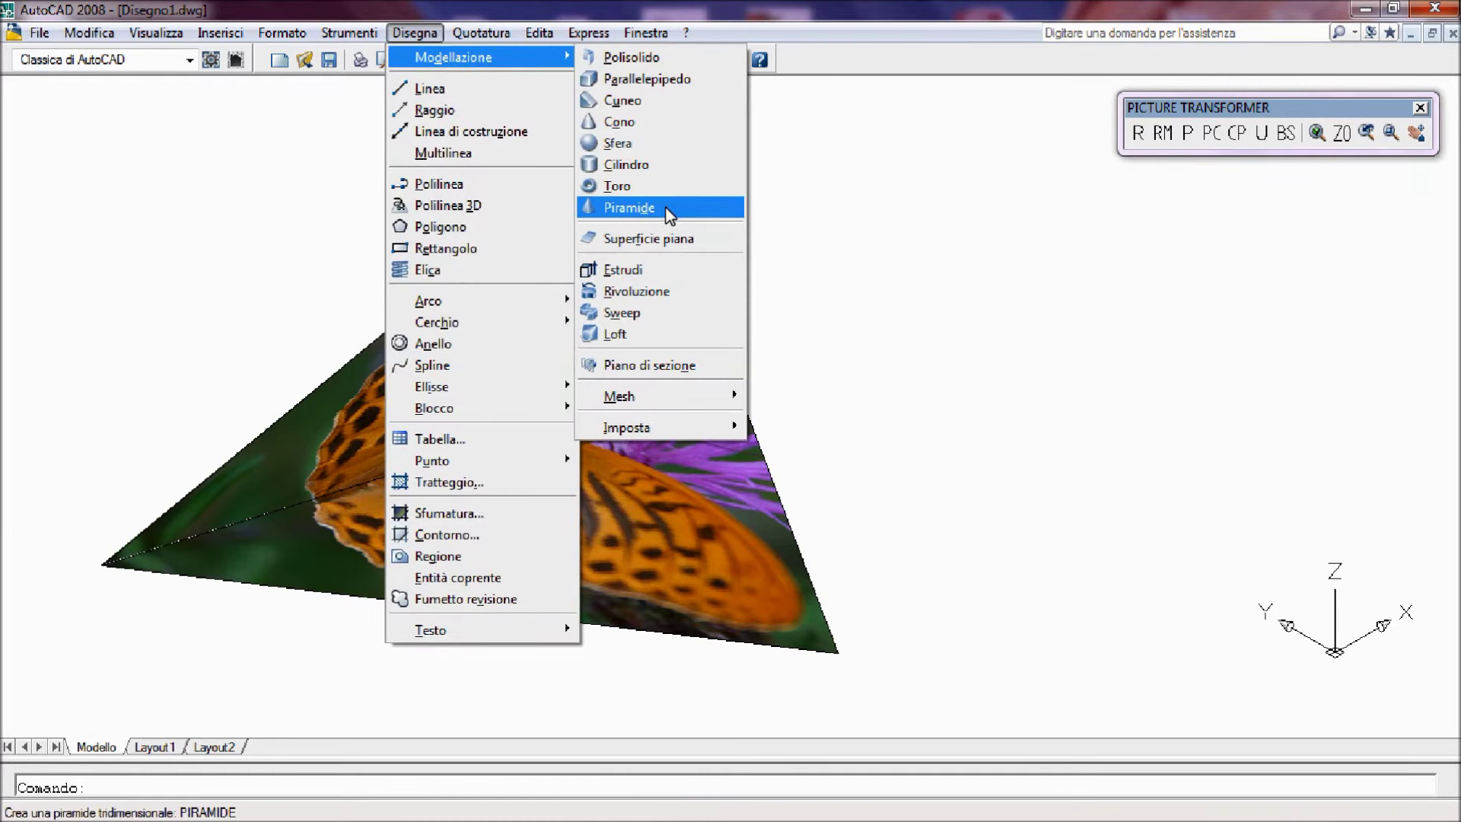
Draw a square-based Piramide right of the photo from base centre, base size and height.
click(665, 208)
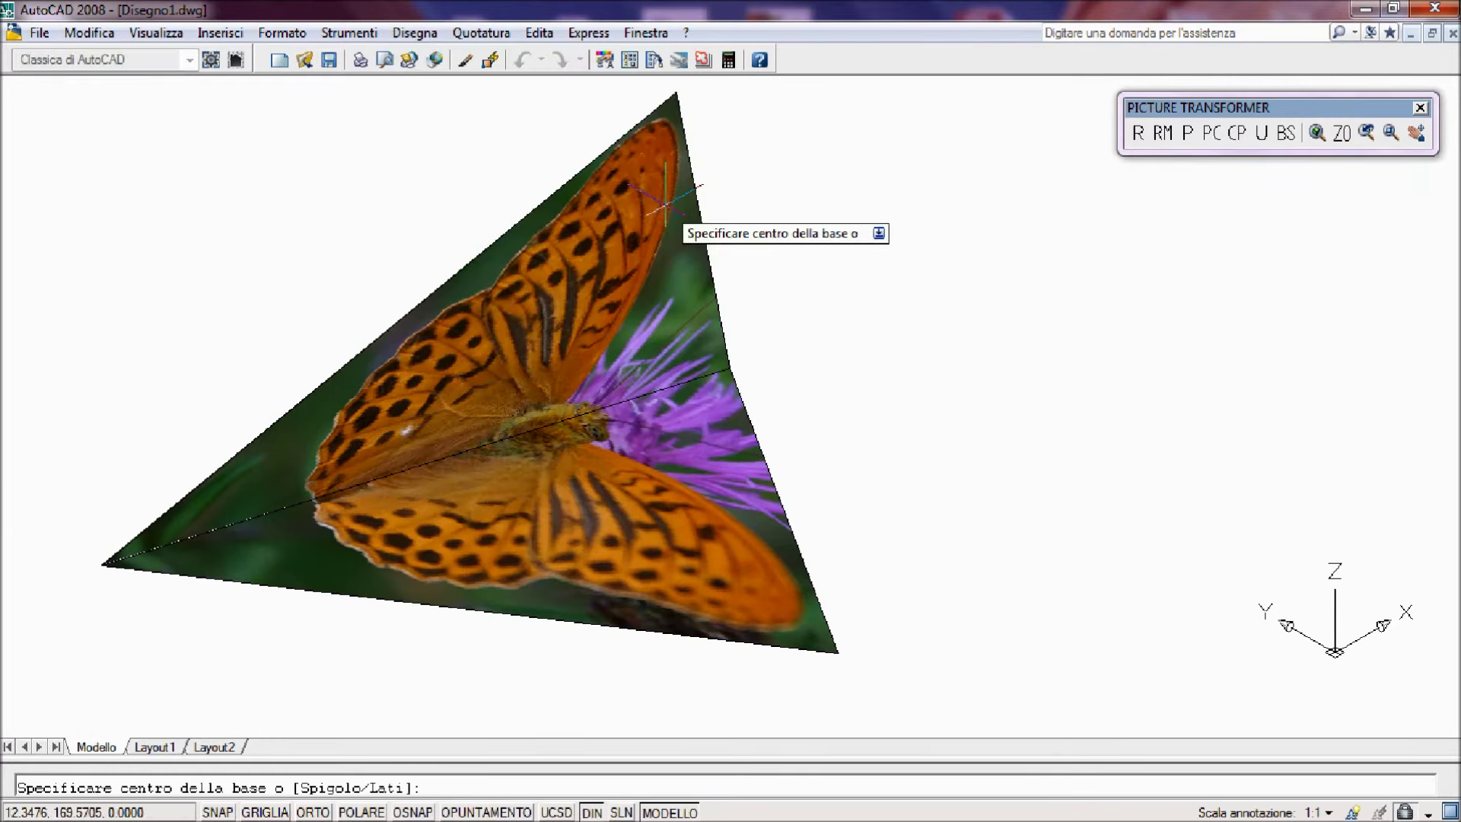
click(1177, 474)
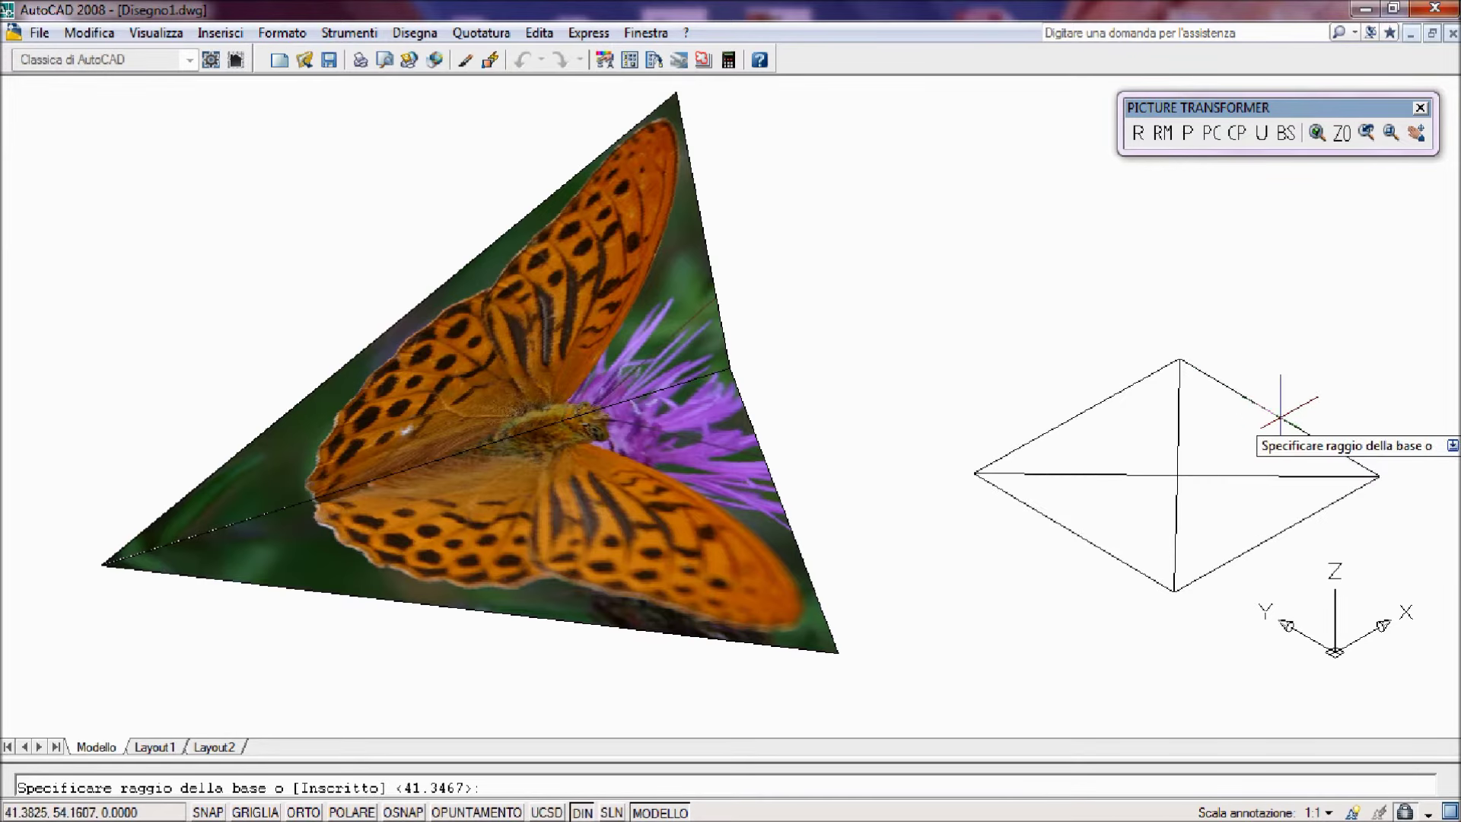
click(1286, 416)
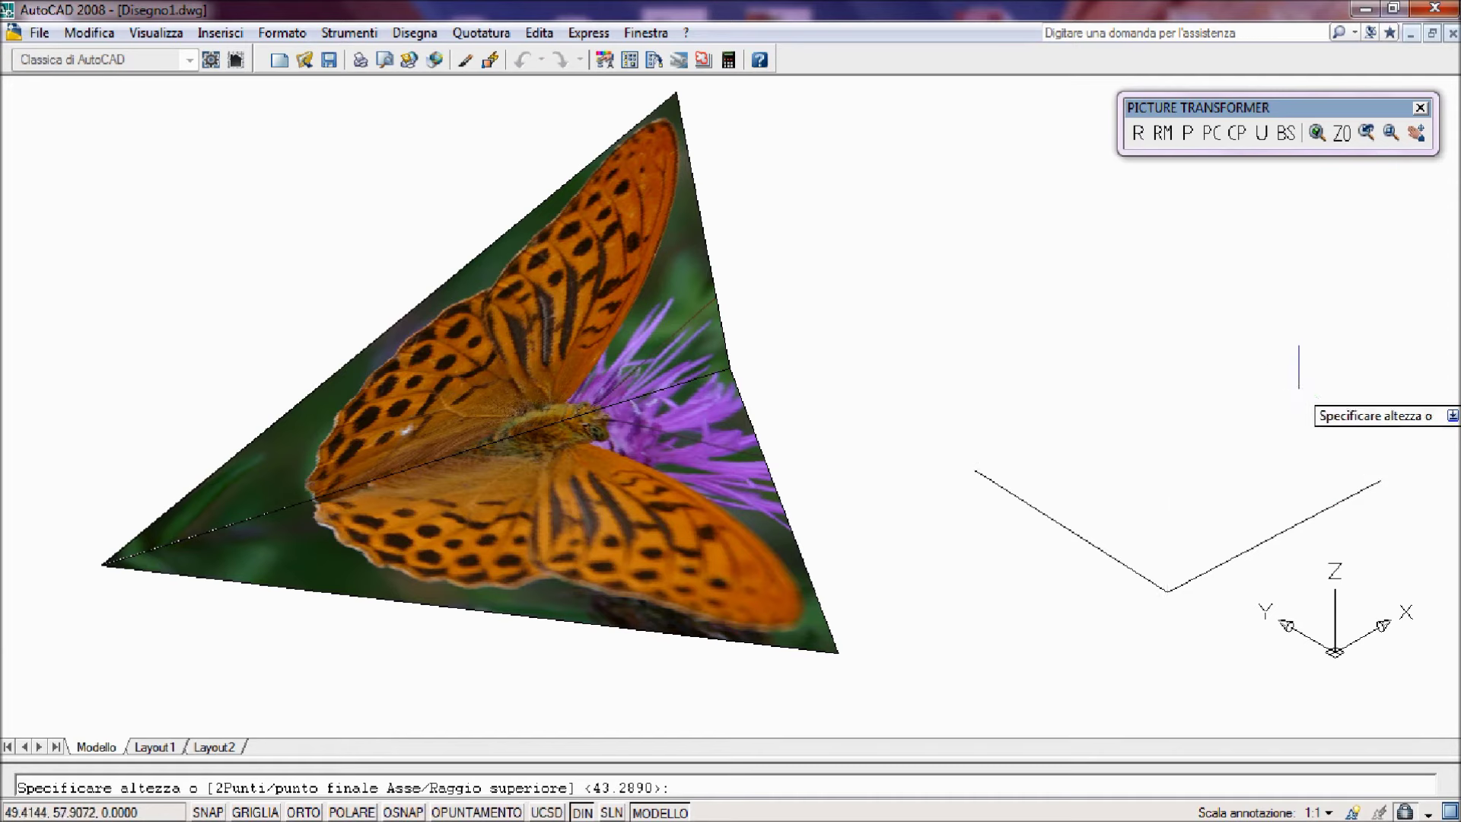
click(1295, 386)
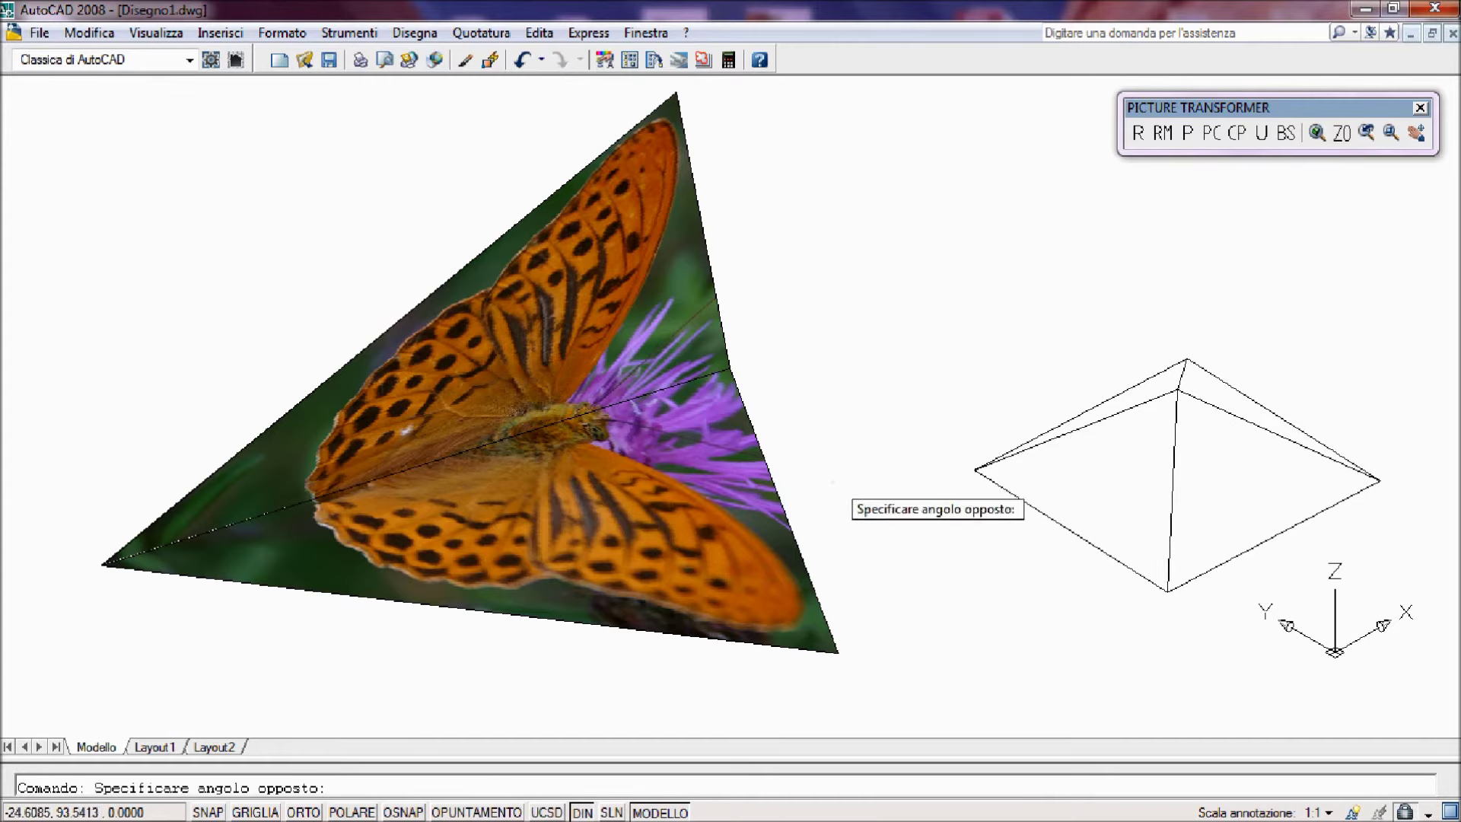
click(755, 514)
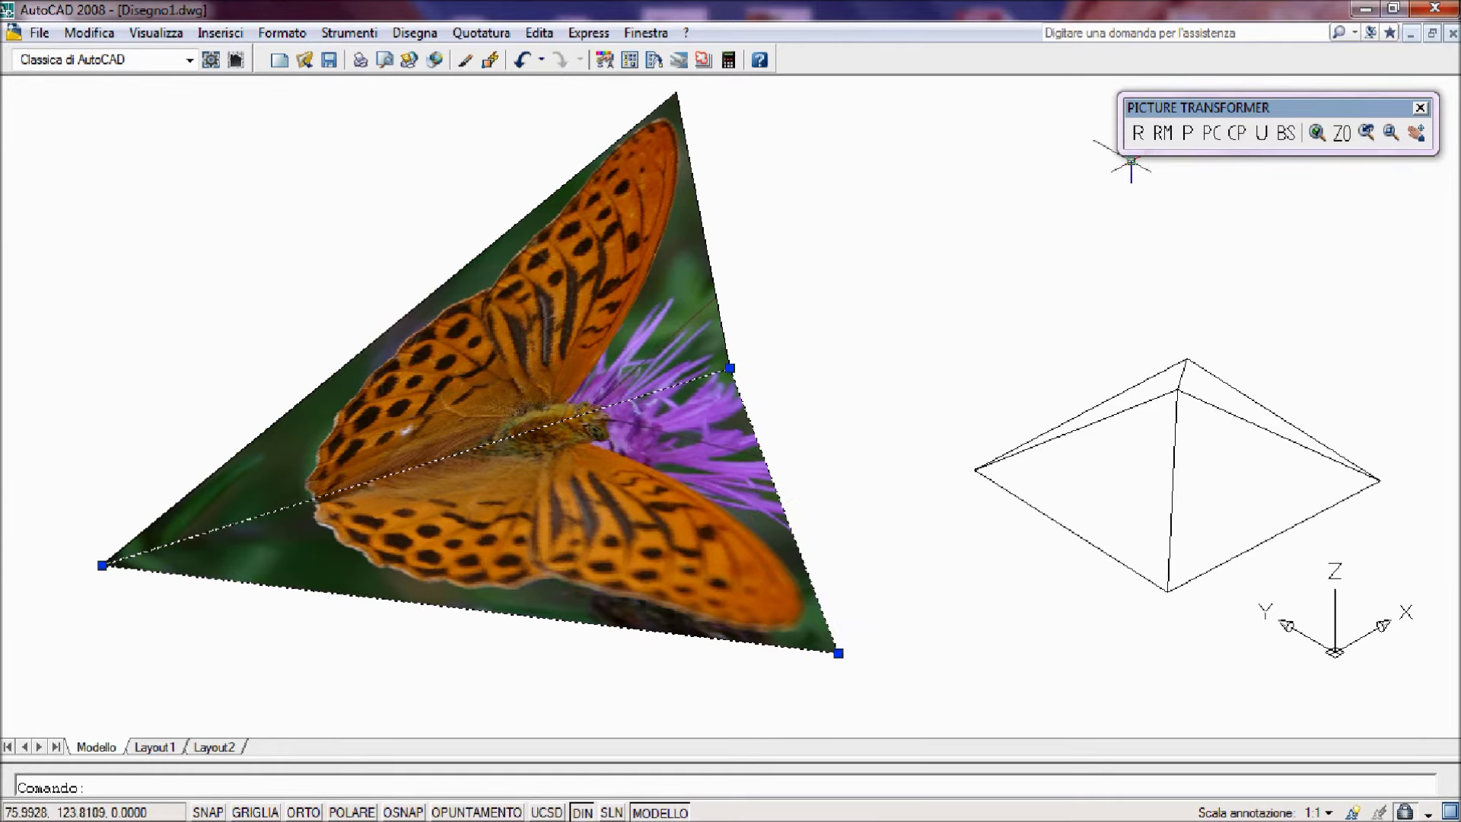
Warp the lower butterfly triangle onto the pyramid's right front face, snapping corners to apex and base vertices.
click(1145, 136)
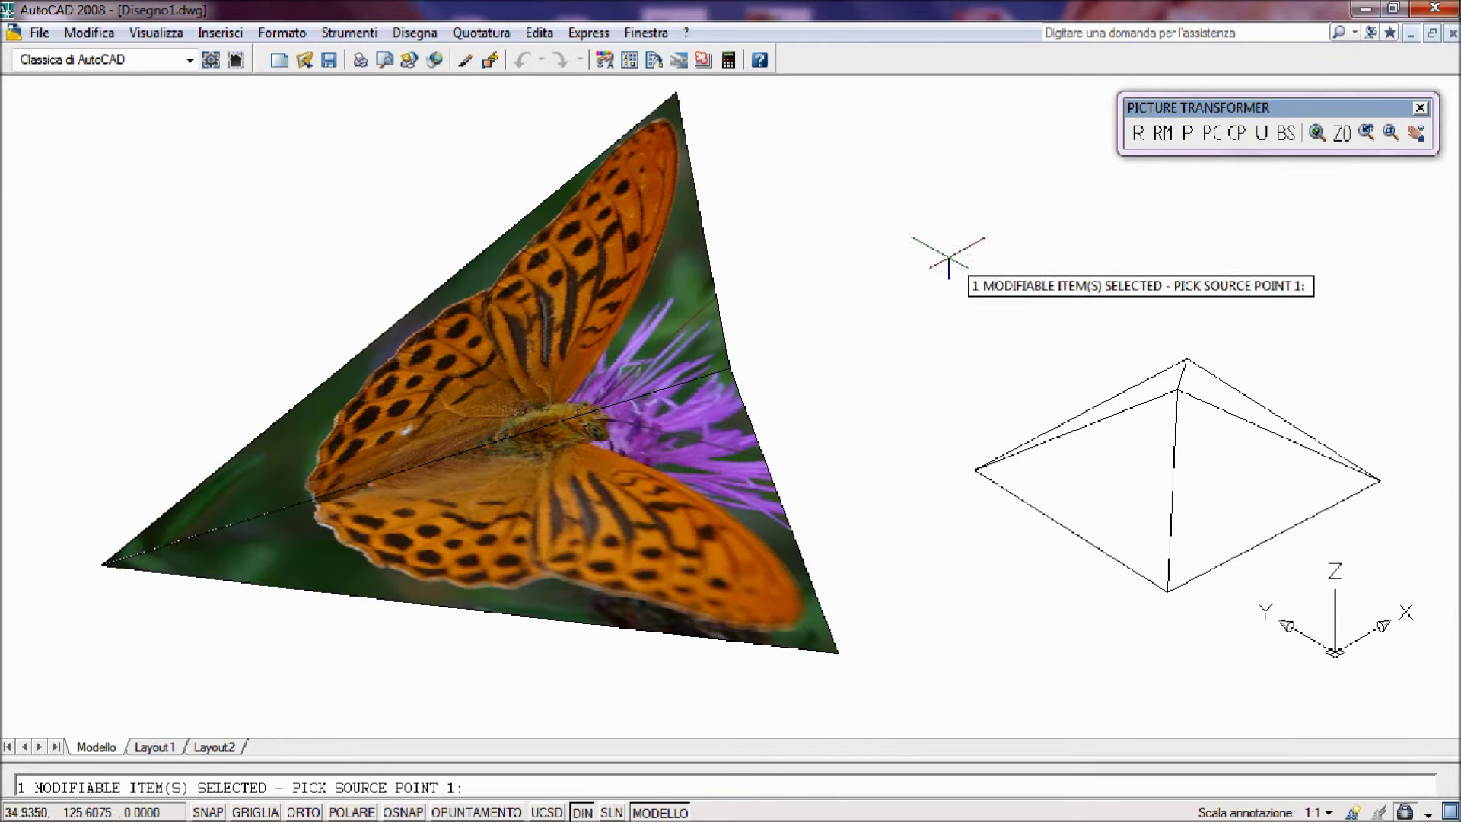
key(F3)
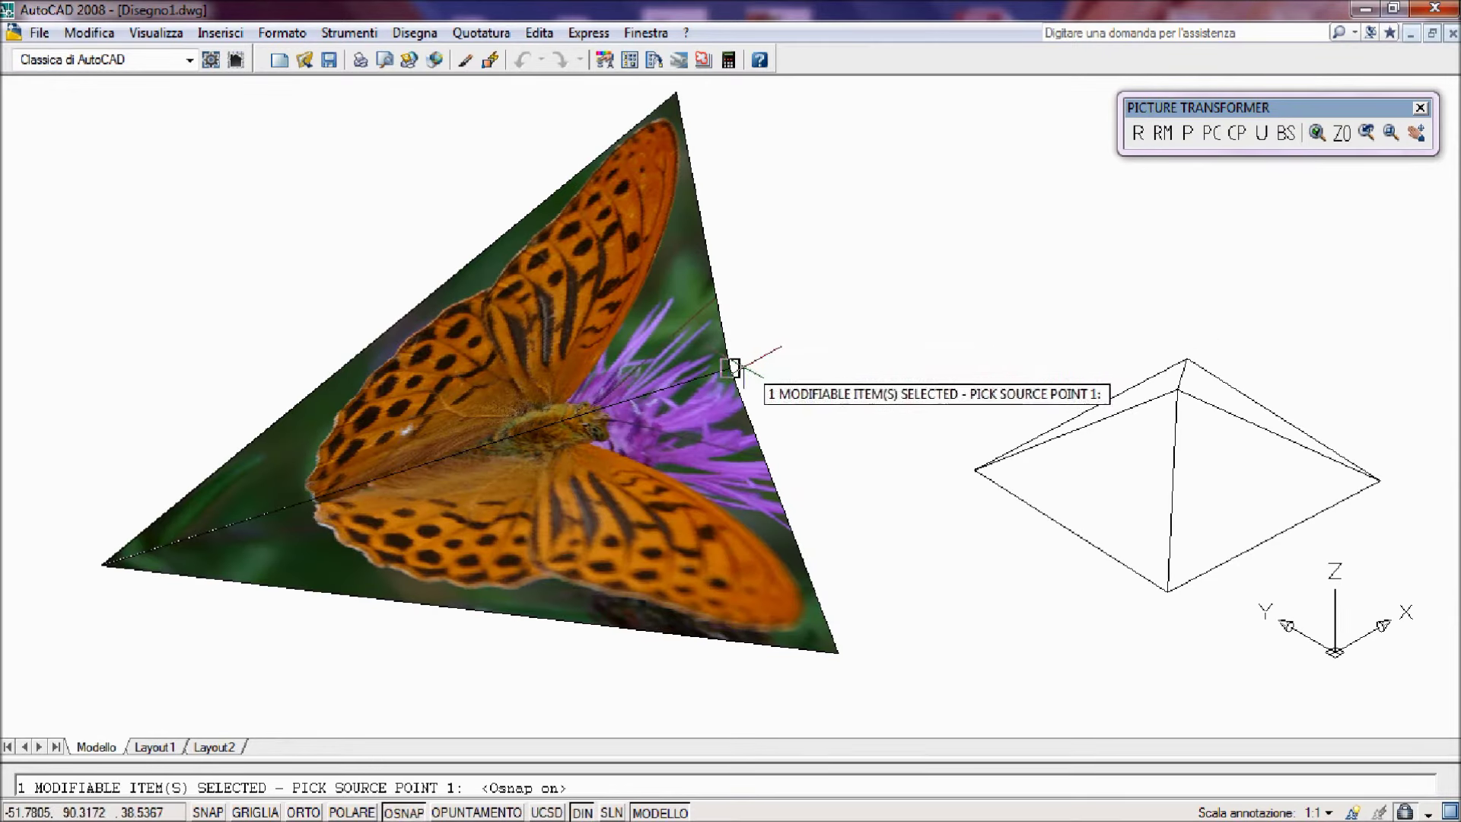
click(735, 370)
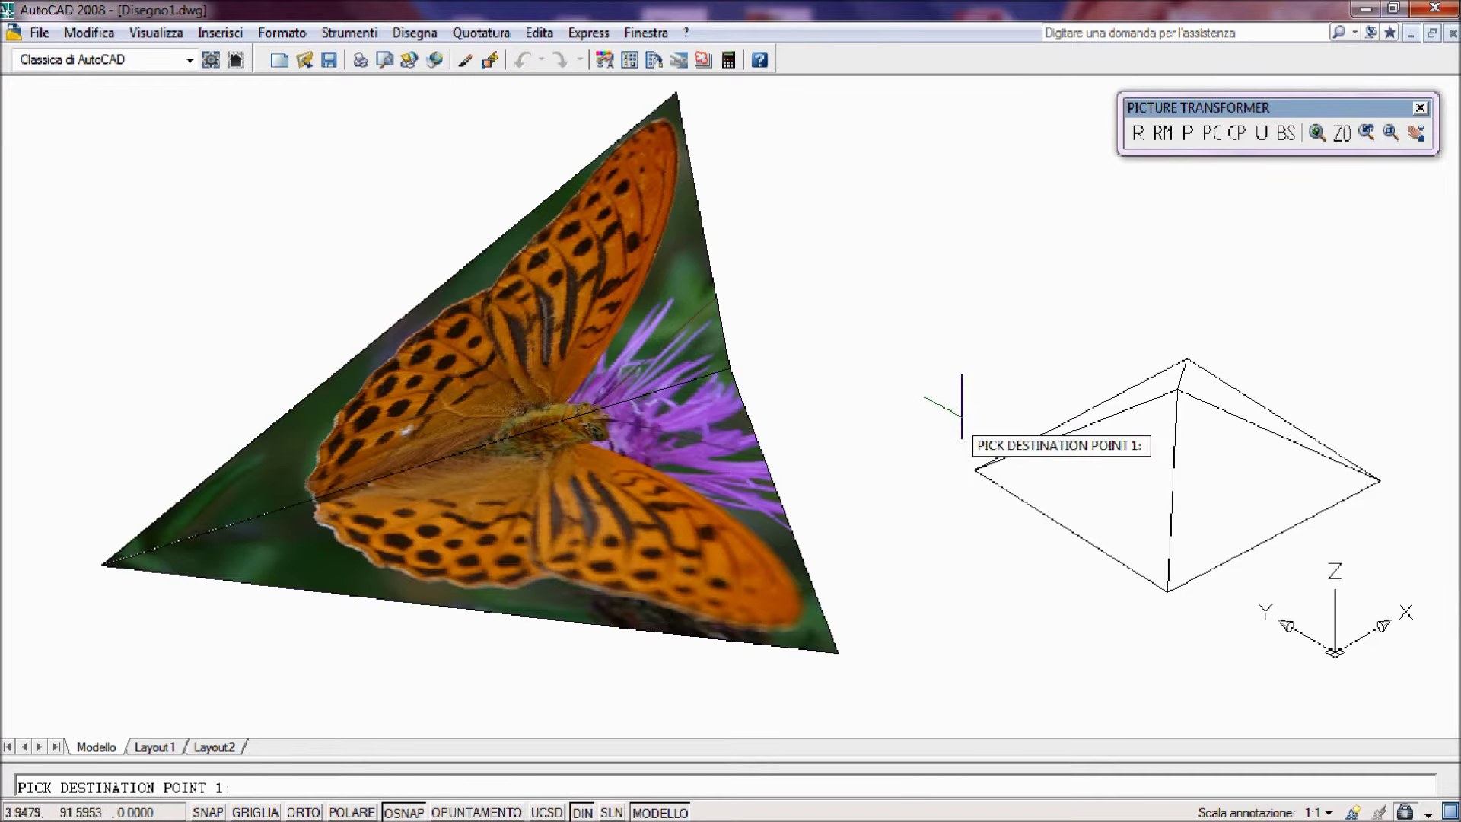
click(1176, 390)
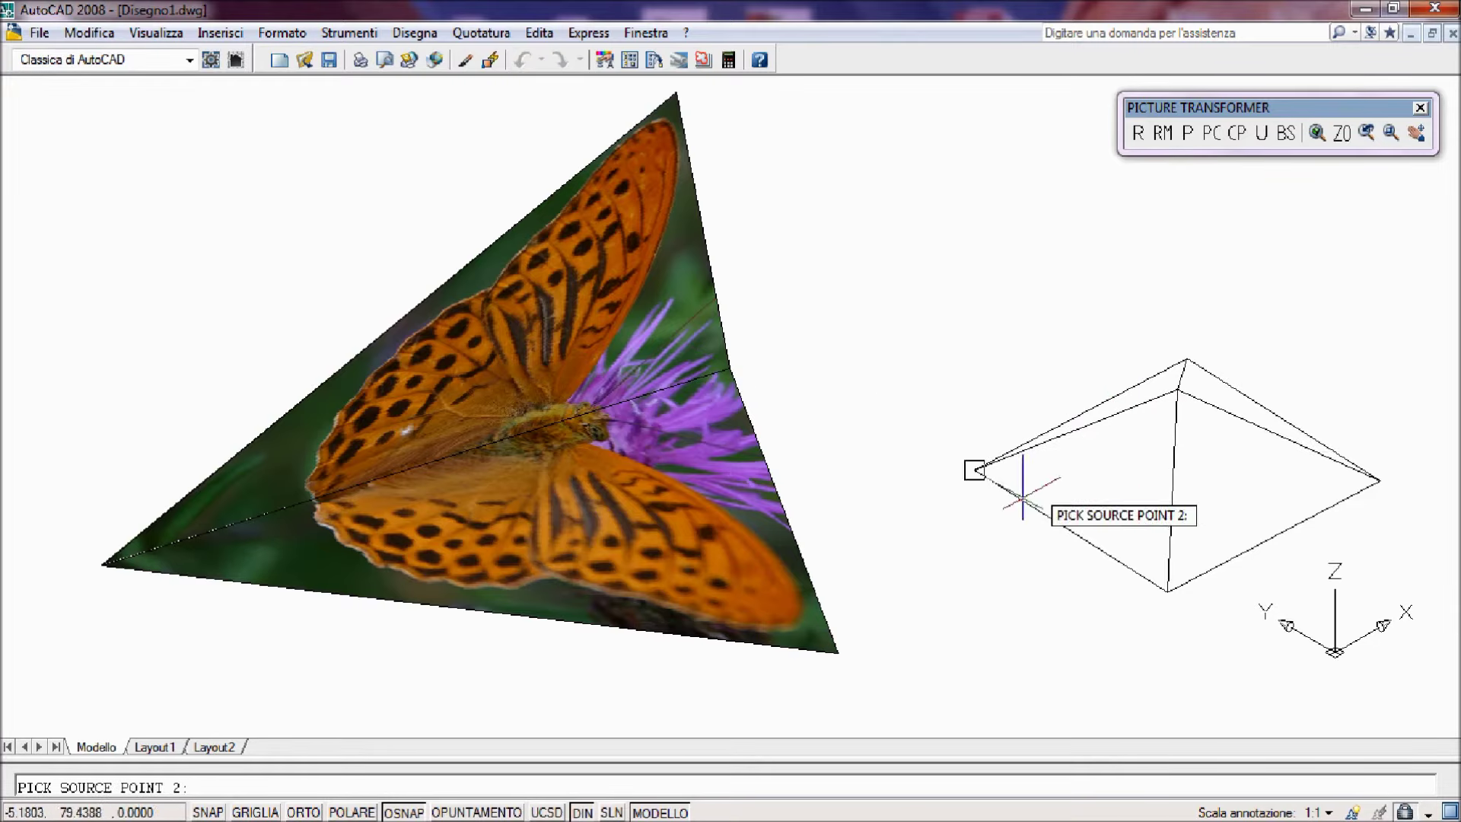
click(837, 652)
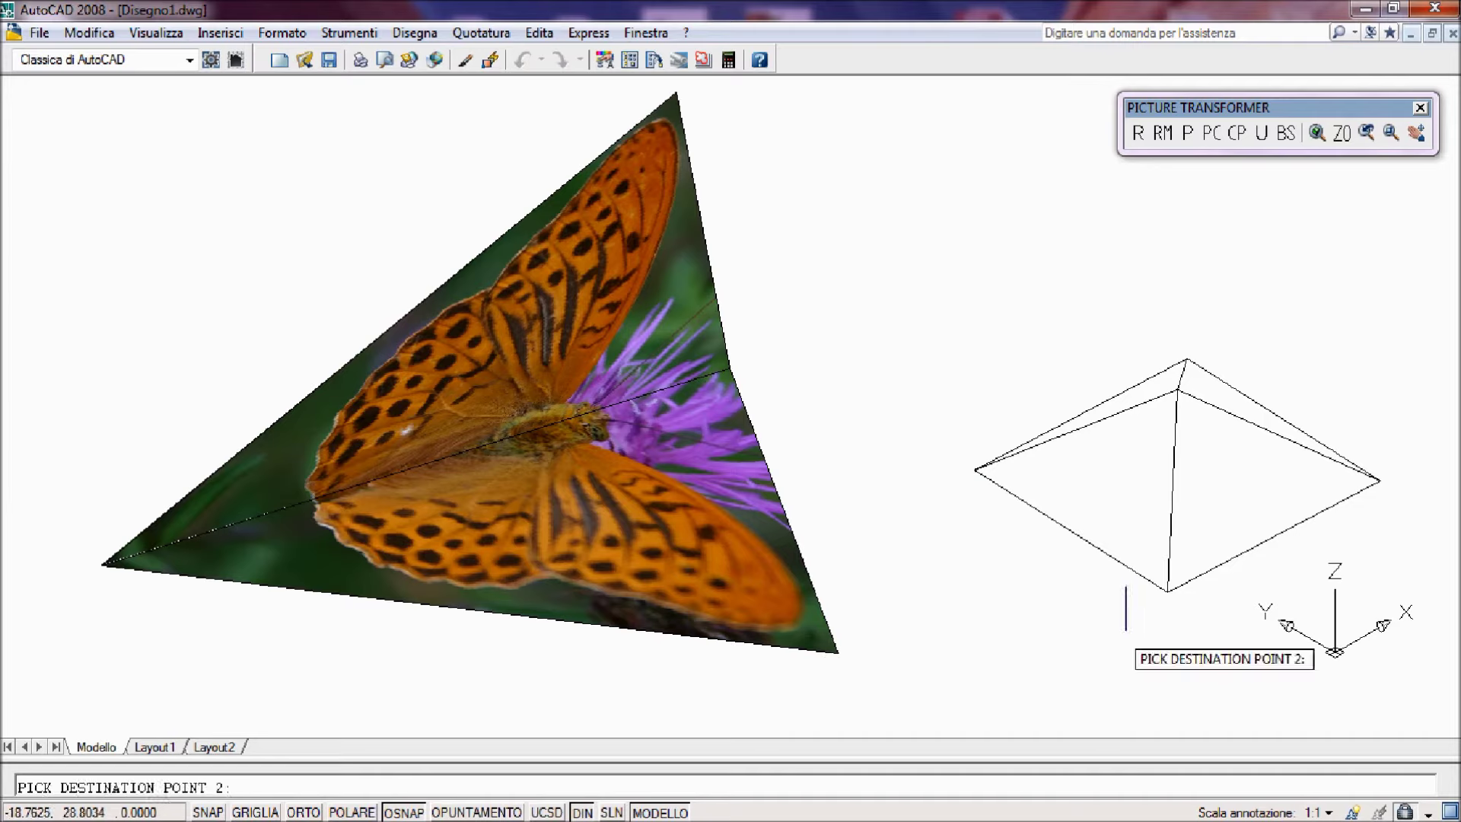
click(1379, 480)
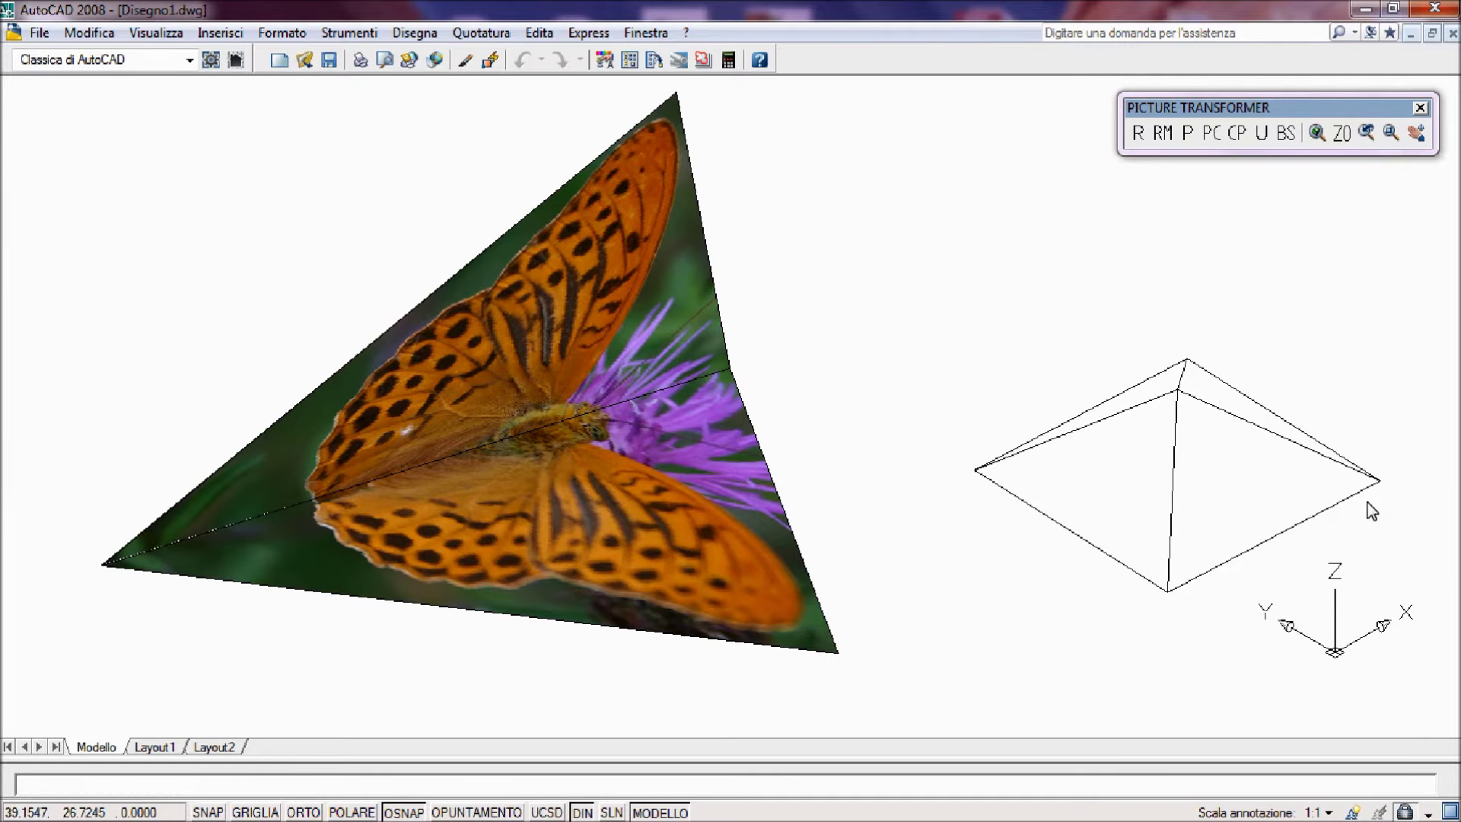
click(104, 563)
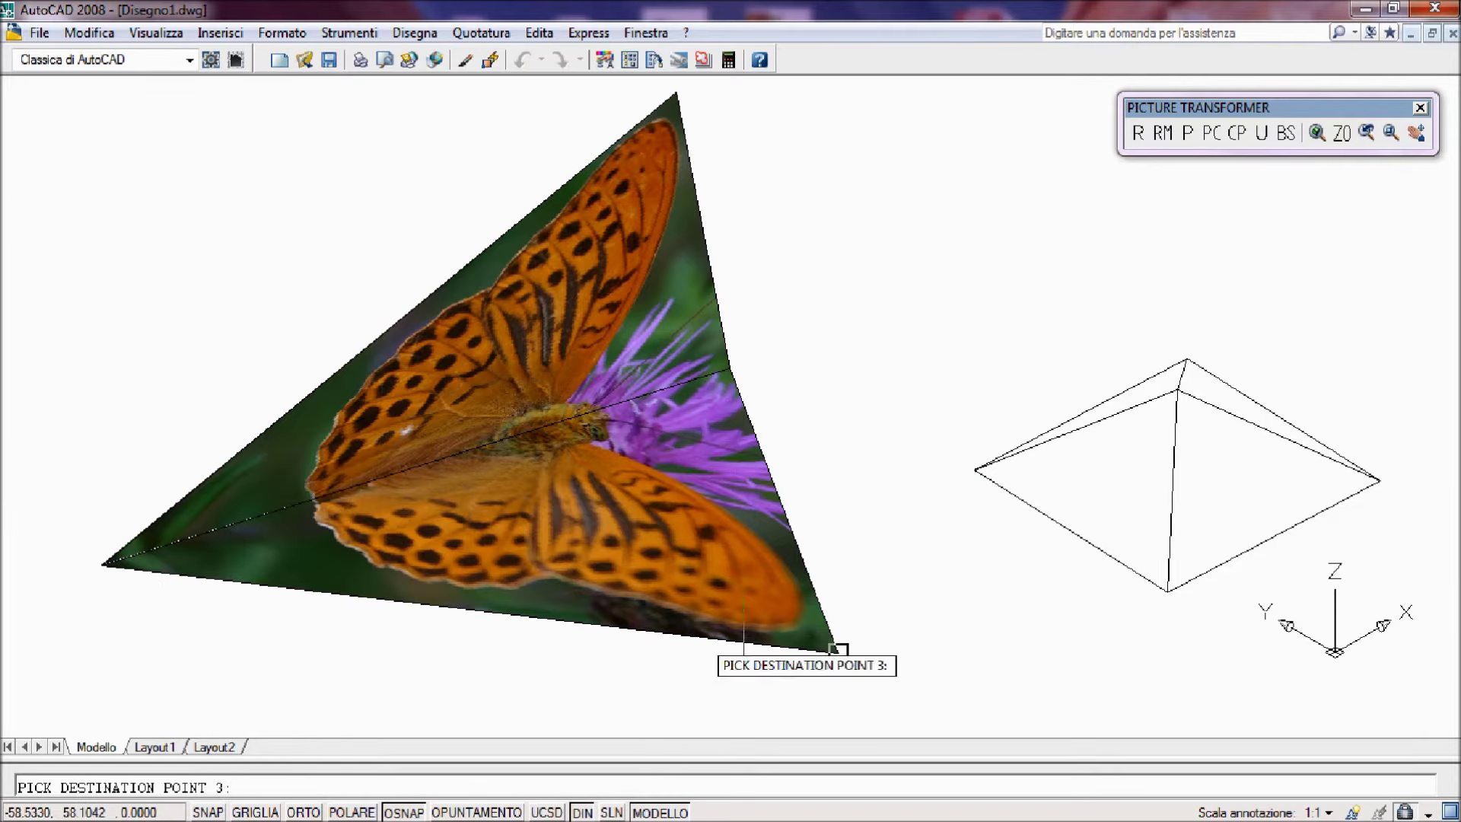
click(1168, 590)
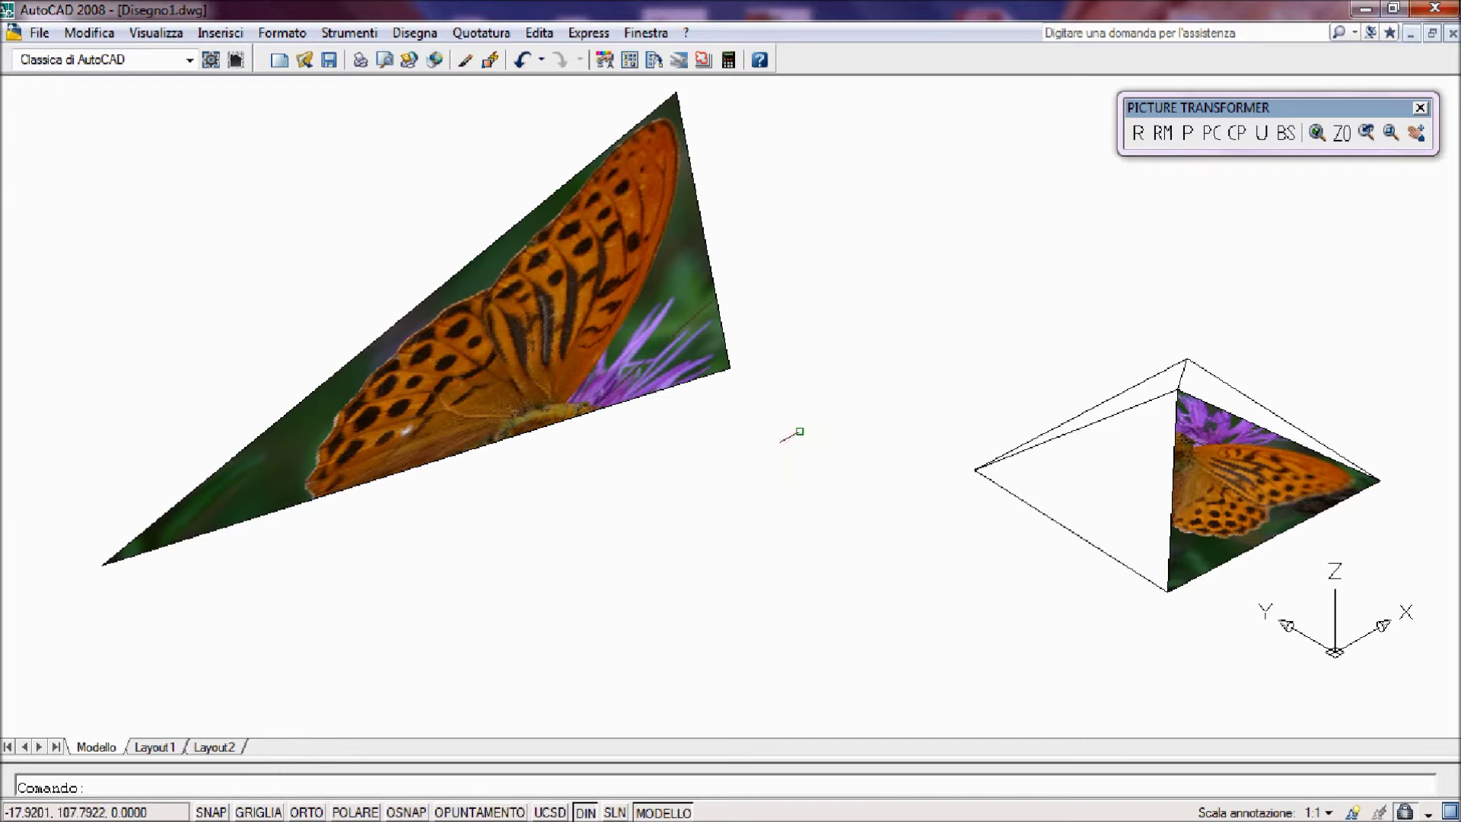
click(773, 335)
Warp the upper butterfly triangle onto the pyramid's left front face, matching corners to the apex and base vertices.
click(730, 369)
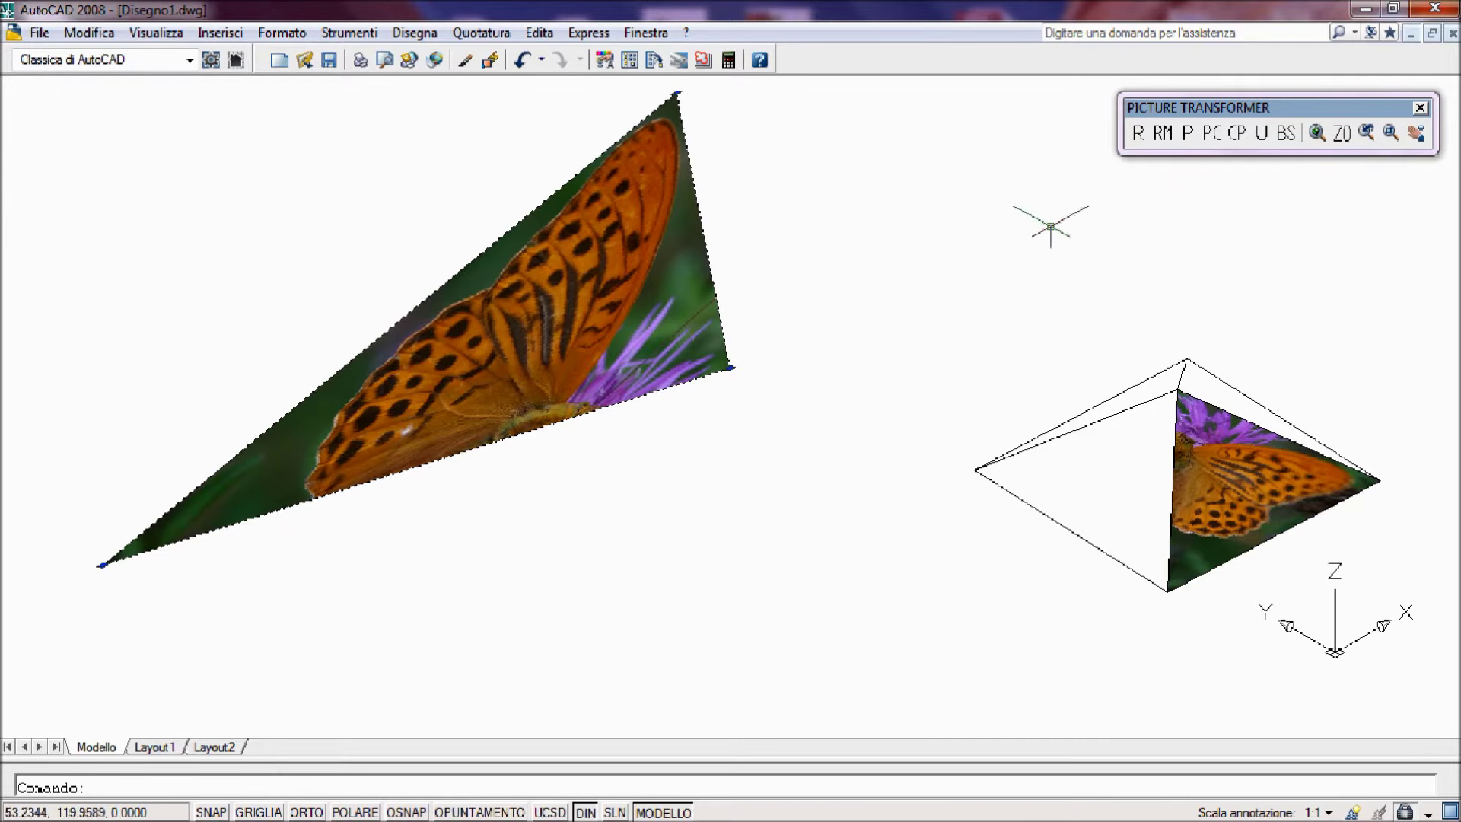
click(1138, 135)
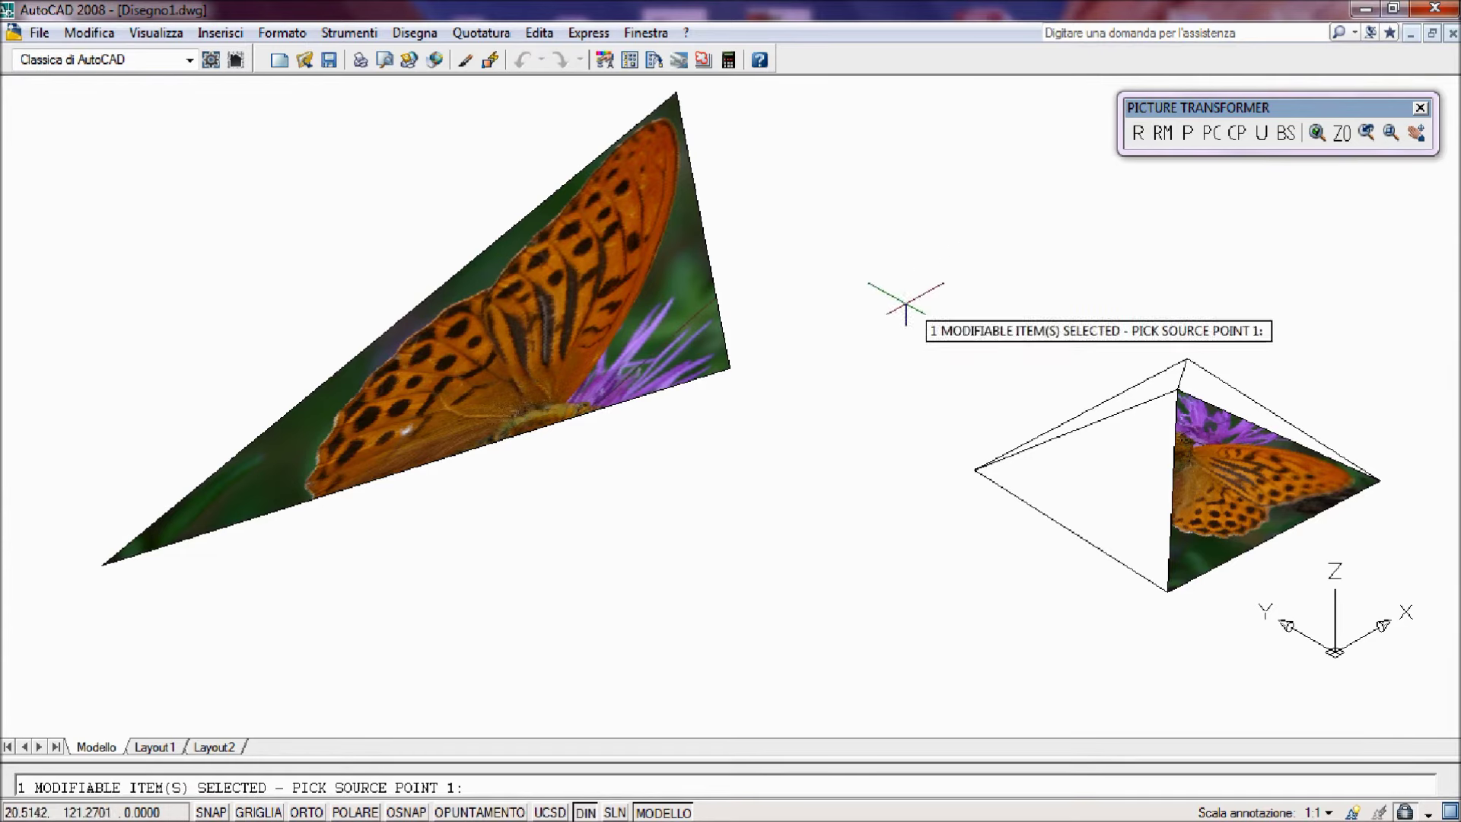
click(731, 368)
click(1178, 391)
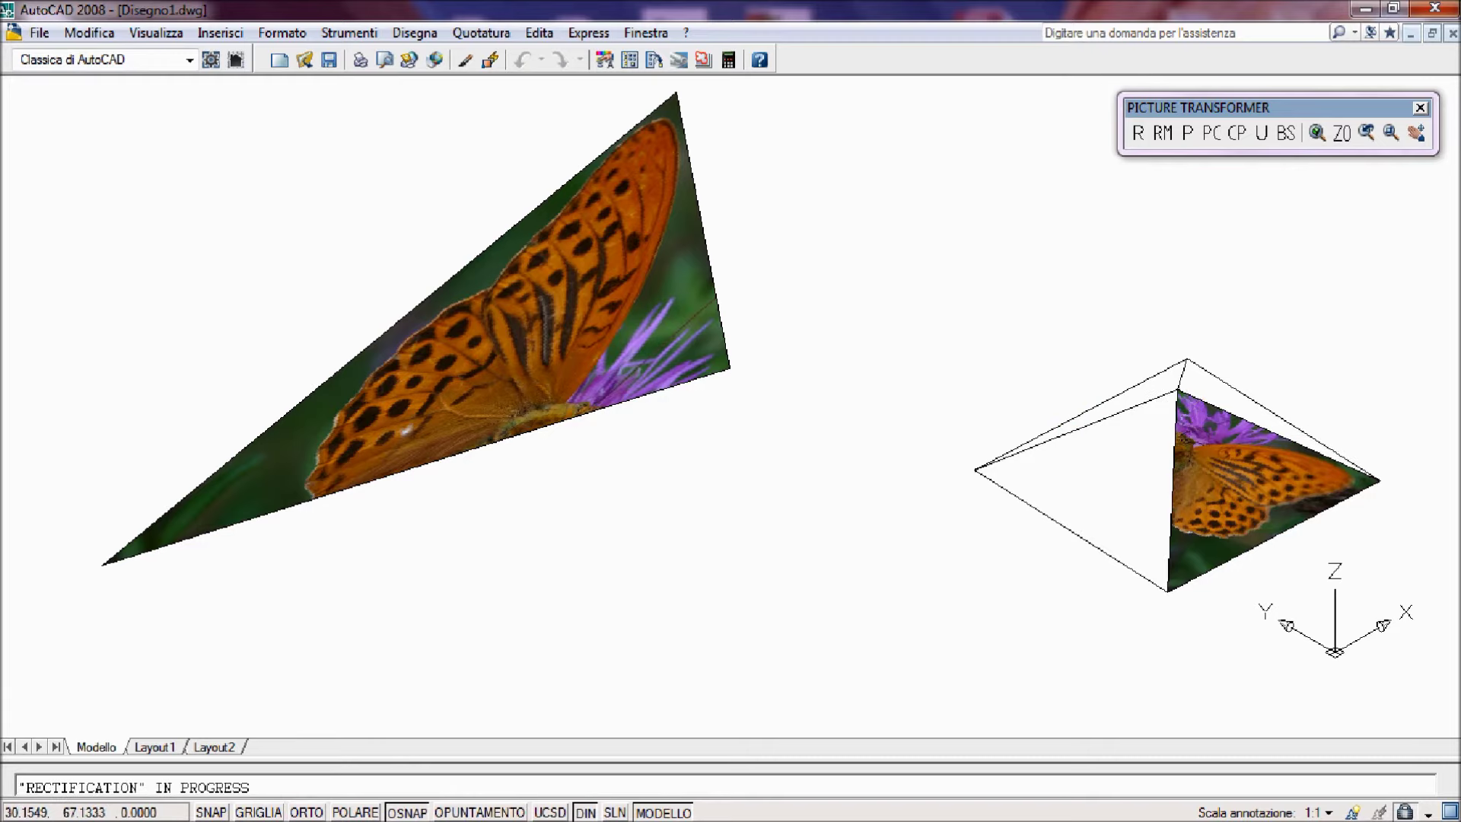
click(102, 564)
click(1166, 593)
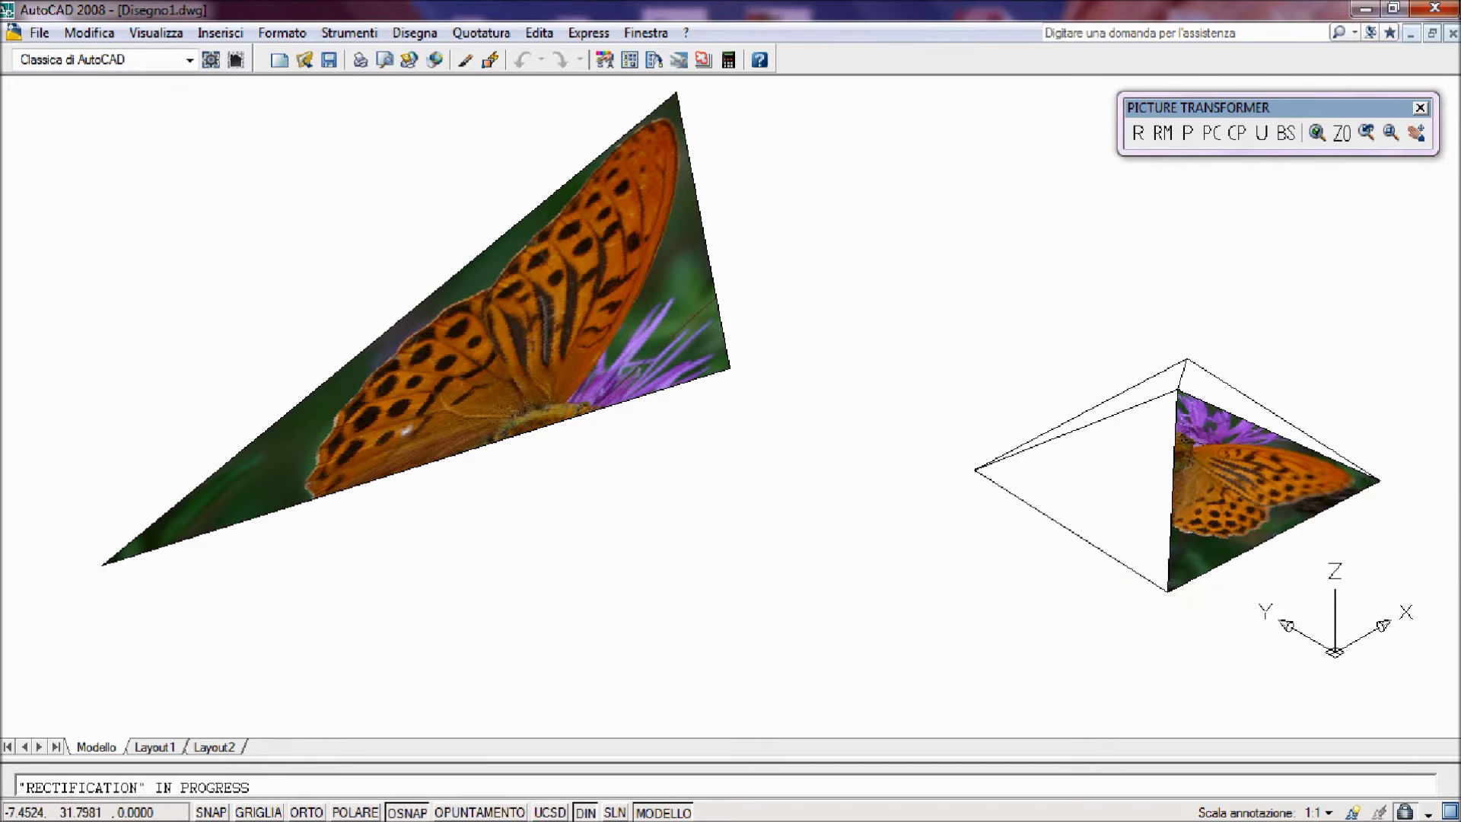
click(676, 92)
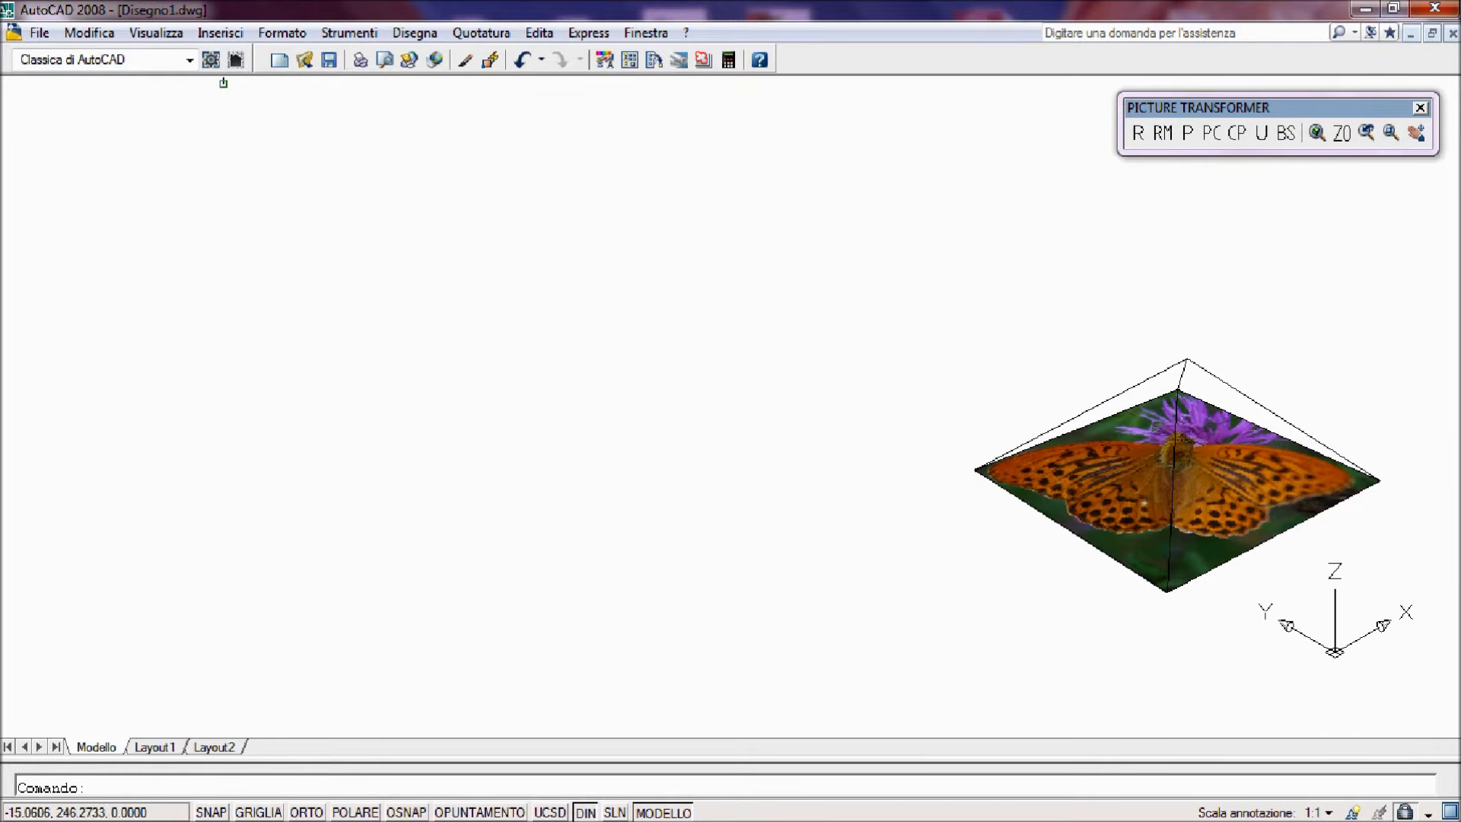
click(169, 34)
mouse_move(171, 174)
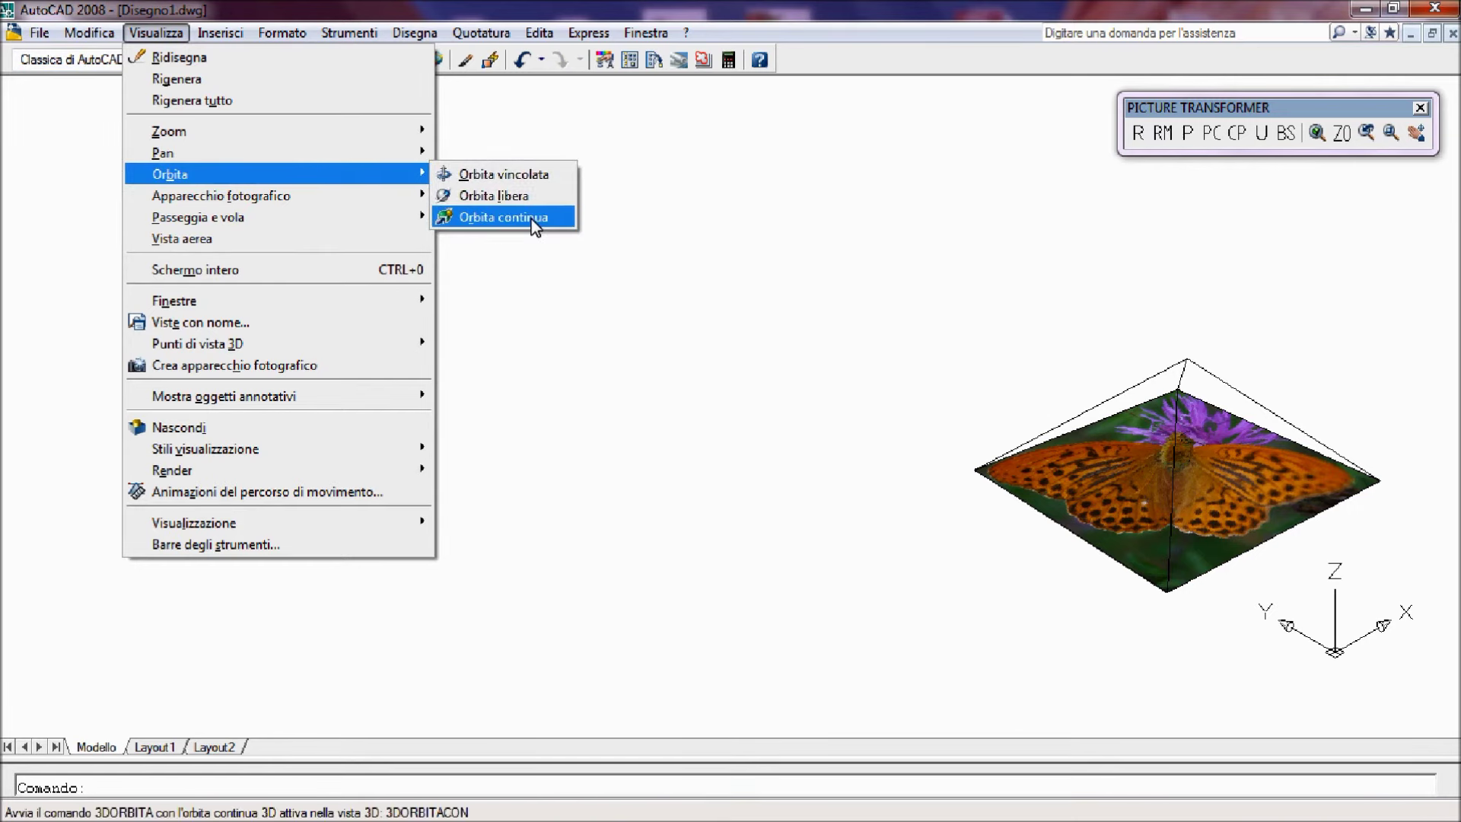
Zoom in on the pyramid and set it spinning with Orbita continua.
click(531, 221)
scroll(808, 451, up, 2)
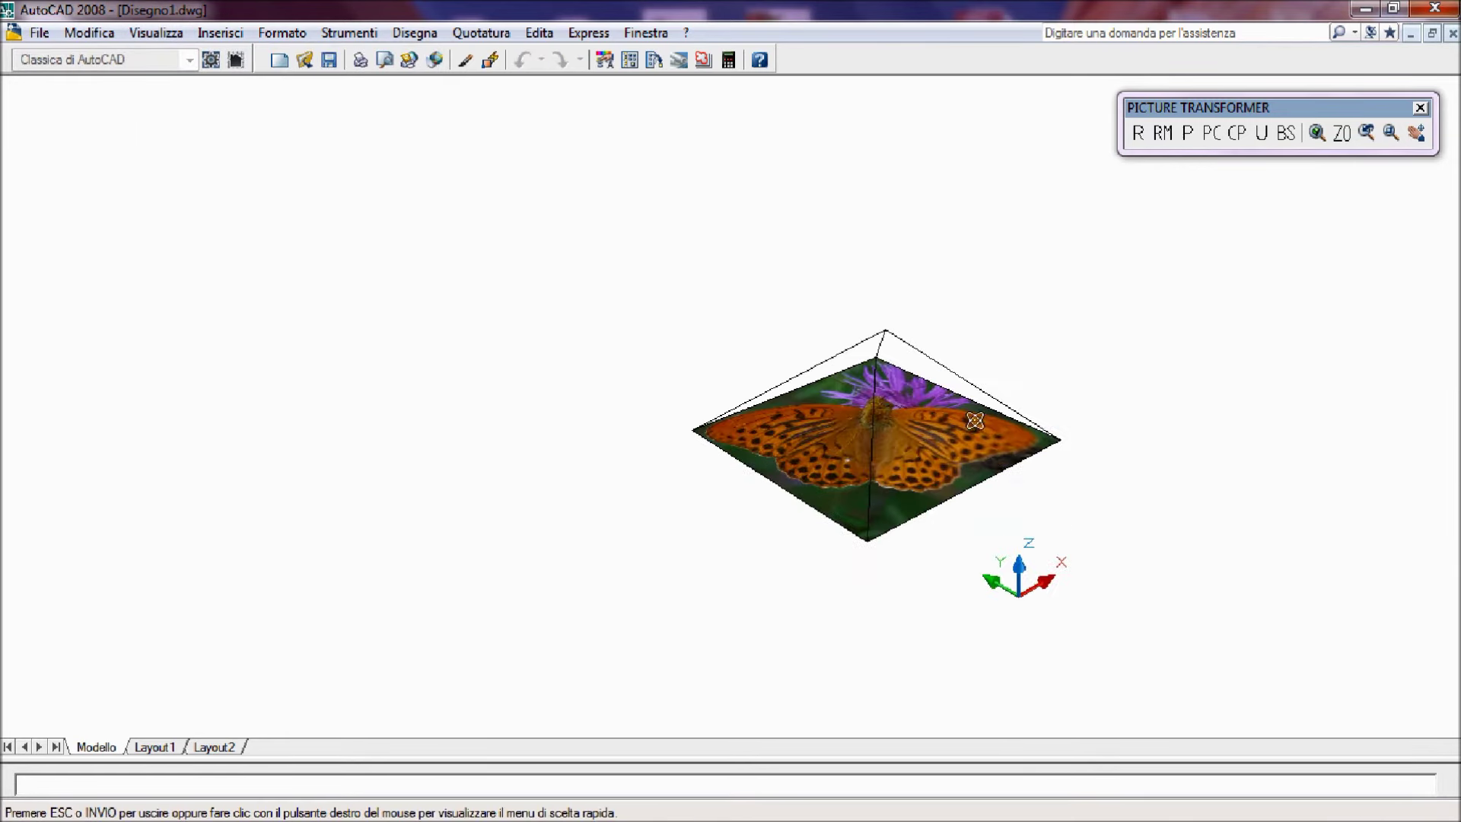
scroll(1030, 417, up, 2)
scroll(1035, 420, up, 2)
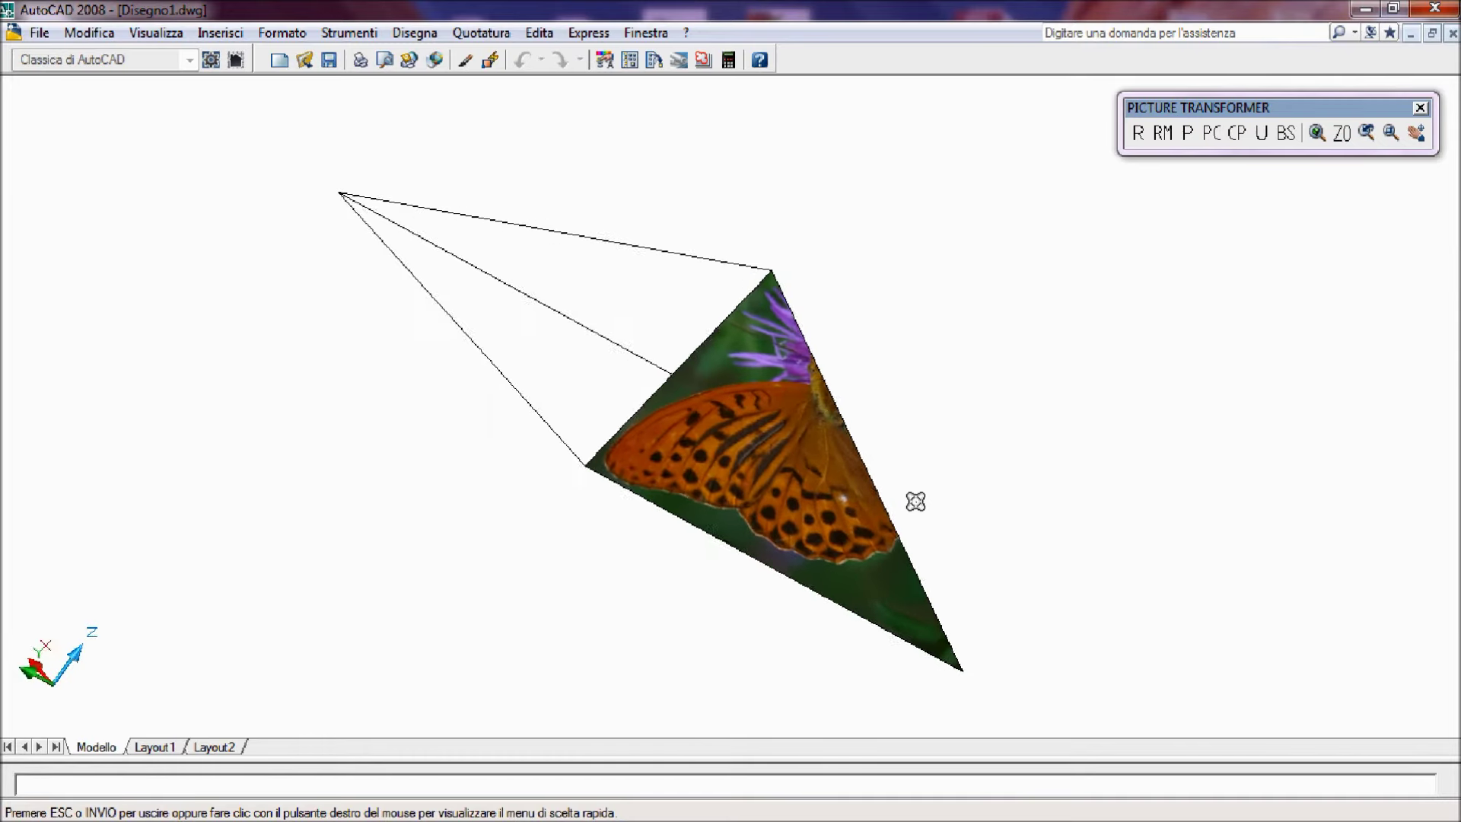
drag(1039, 545, 1175, 606)
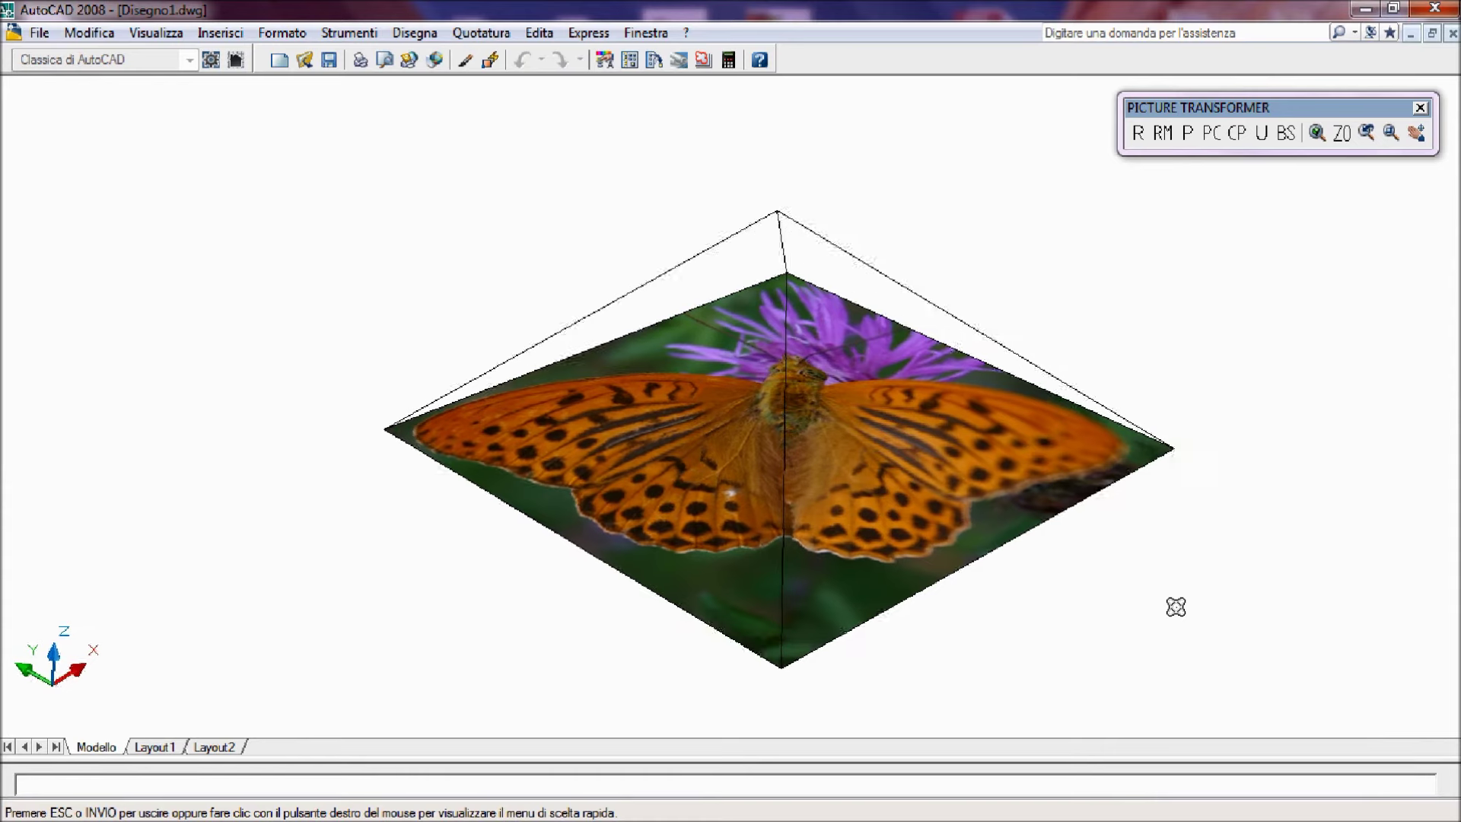